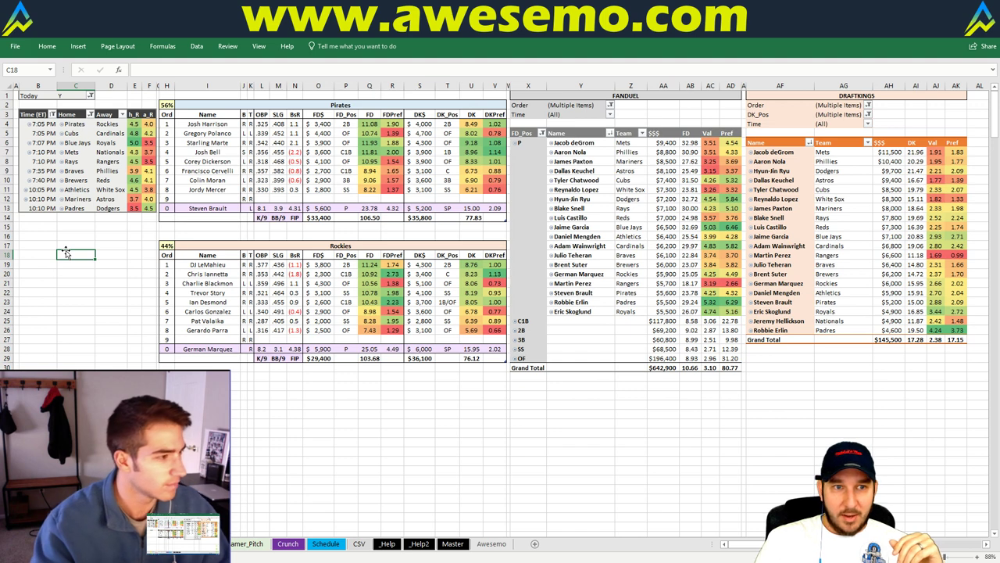
click(66, 227)
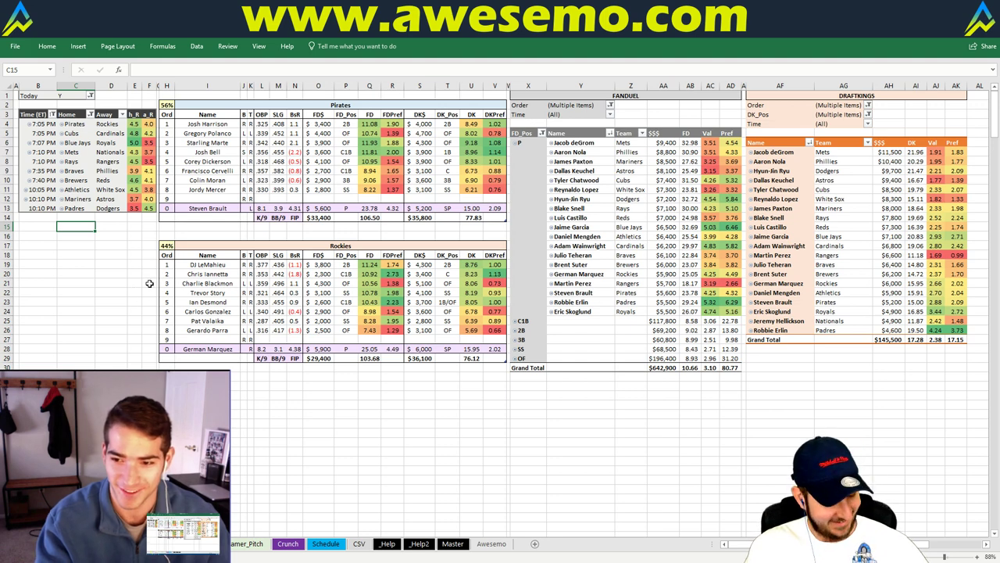
click(353, 106)
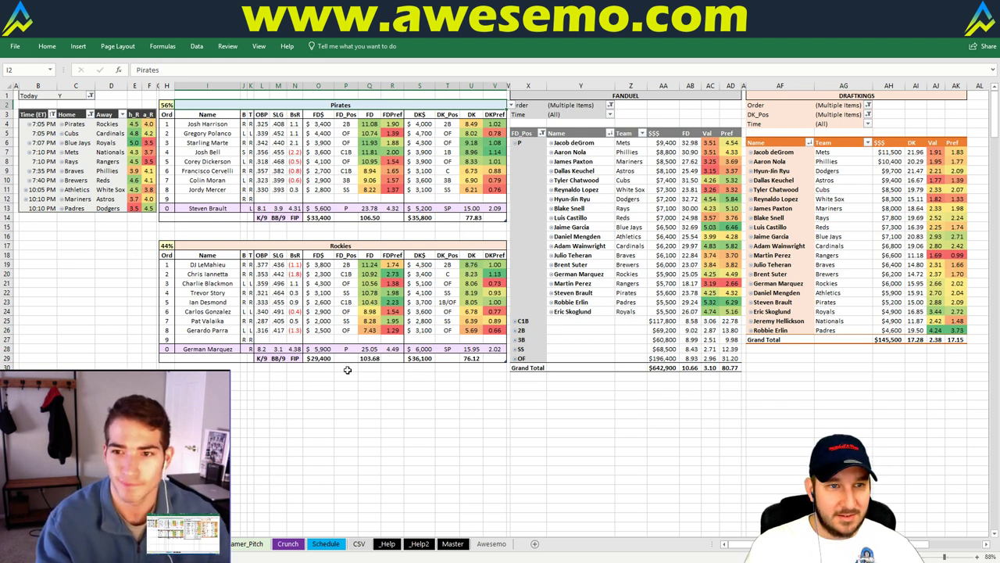
click(260, 236)
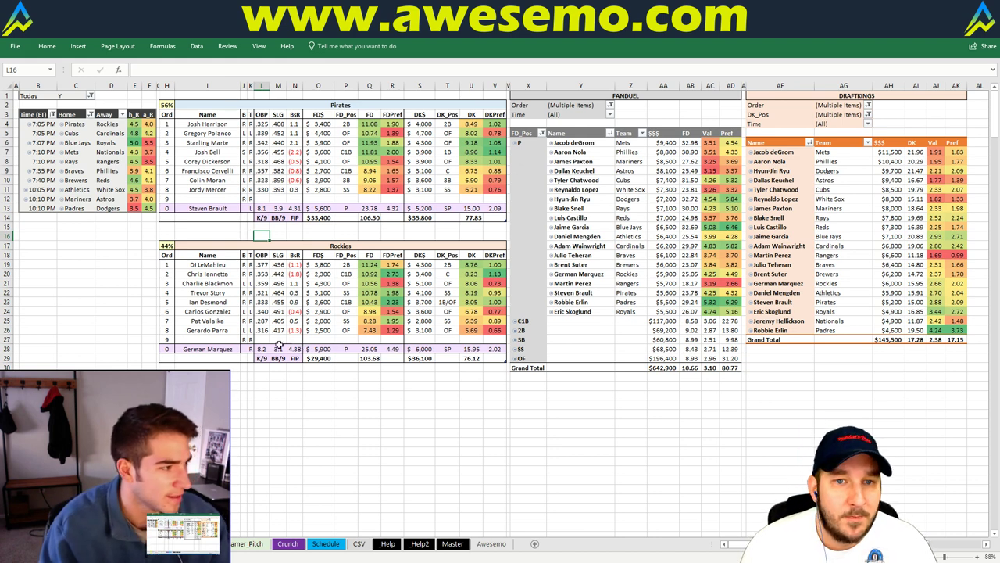
Set the home team of the matchup tables to Cubs to load the Cubs and Cardinals projections
click(347, 107)
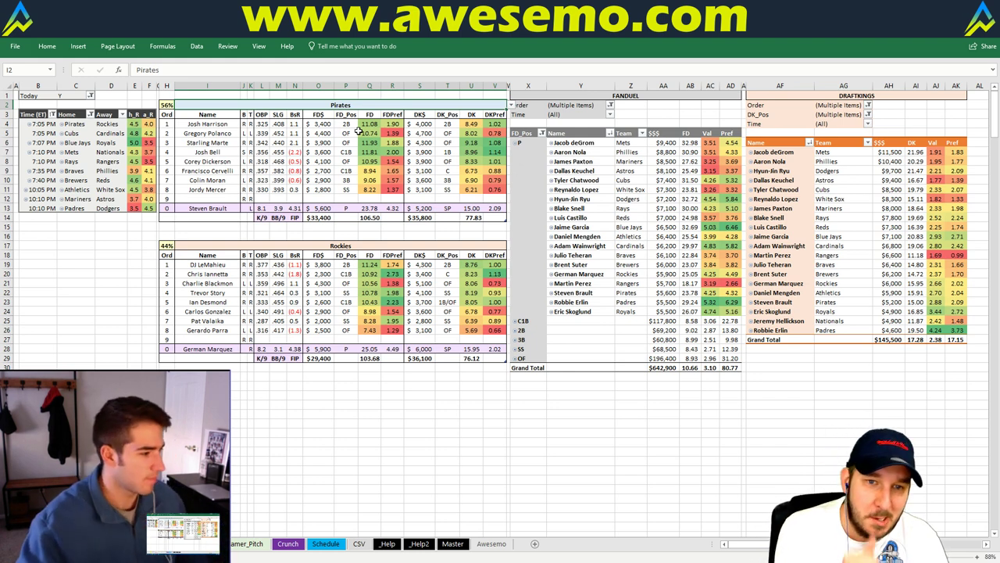
text(Cubs)
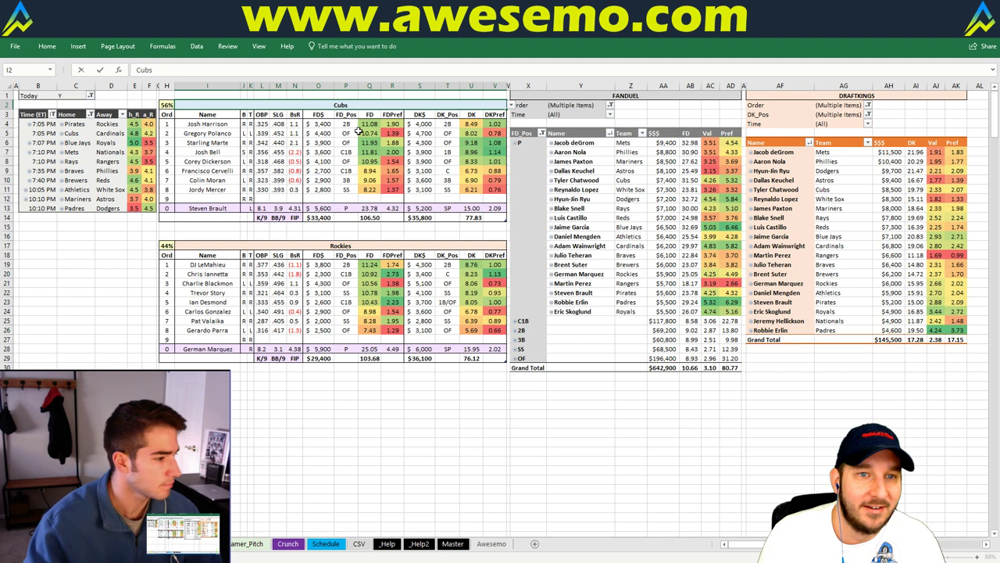
key(Return)
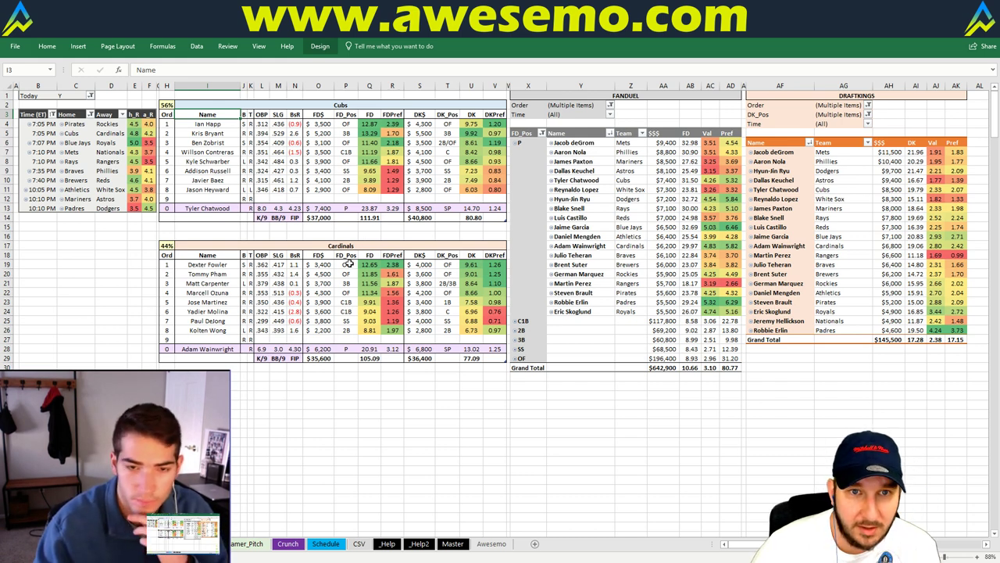
click(372, 235)
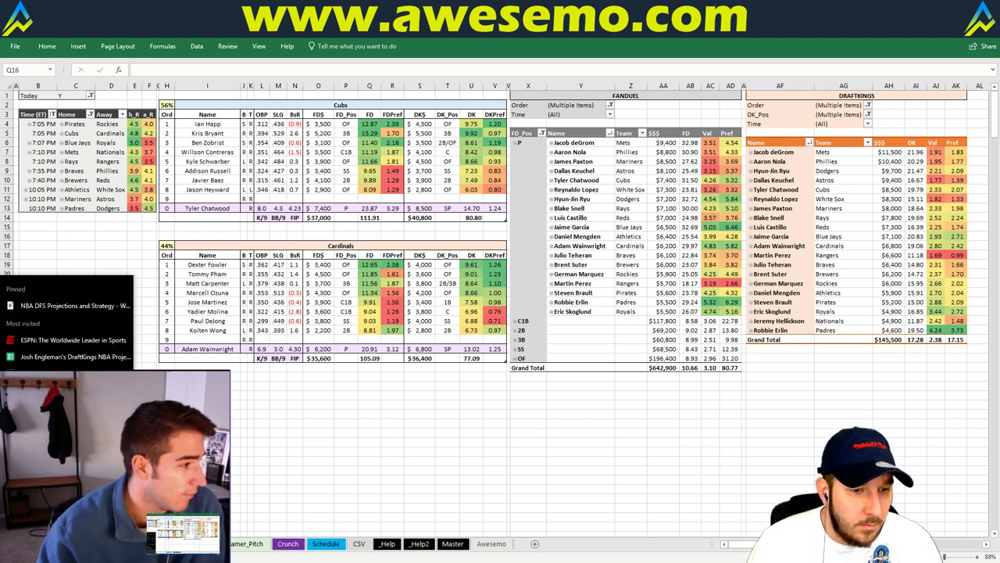
Search the CSV sheet for "rizzo" and go through several of the matching cells
click(45, 547)
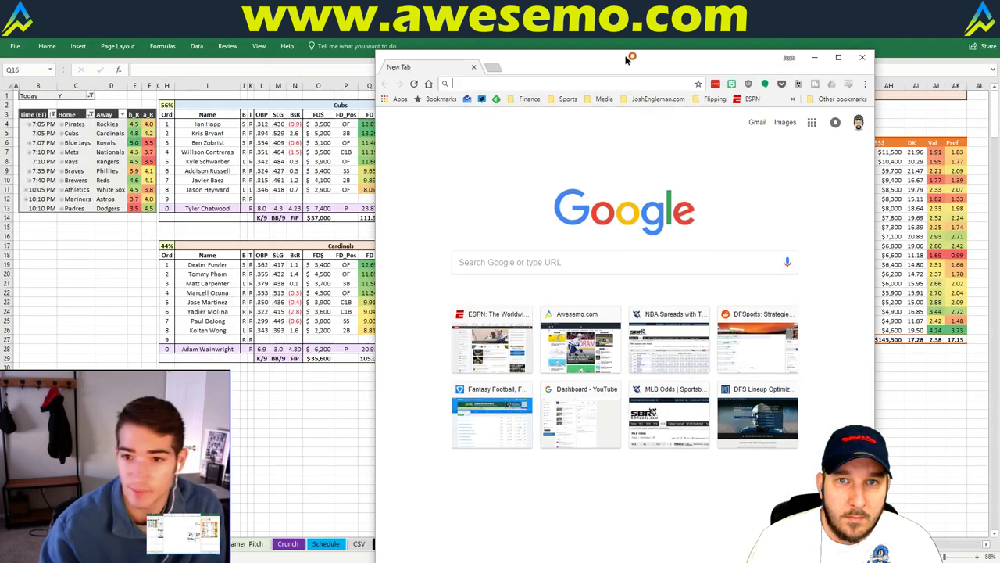
key(alt+Tab)
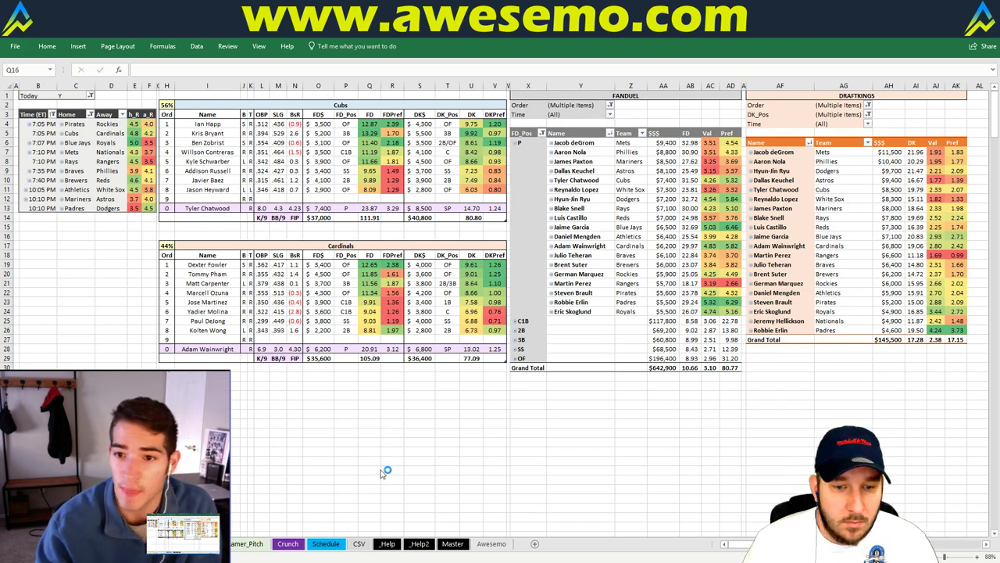
click(363, 543)
key(ctrl+f)
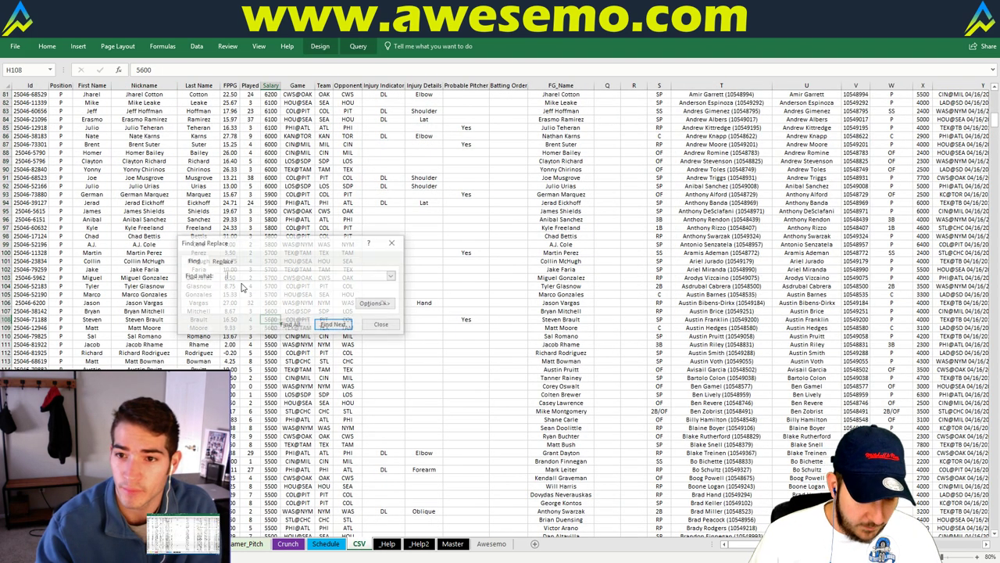
text(rizzo)
key(Return)
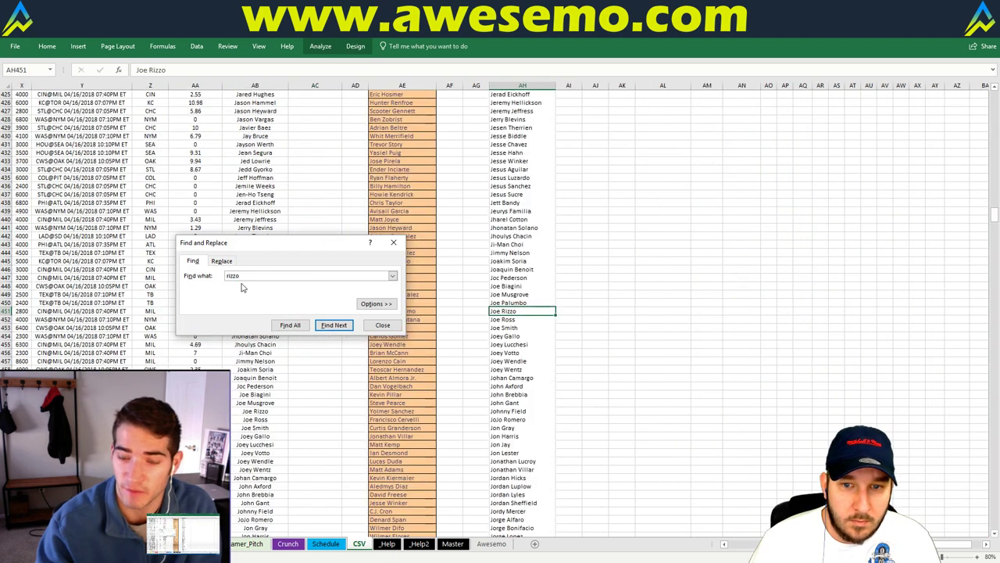
key(Return)
key(Return)
key(Return)
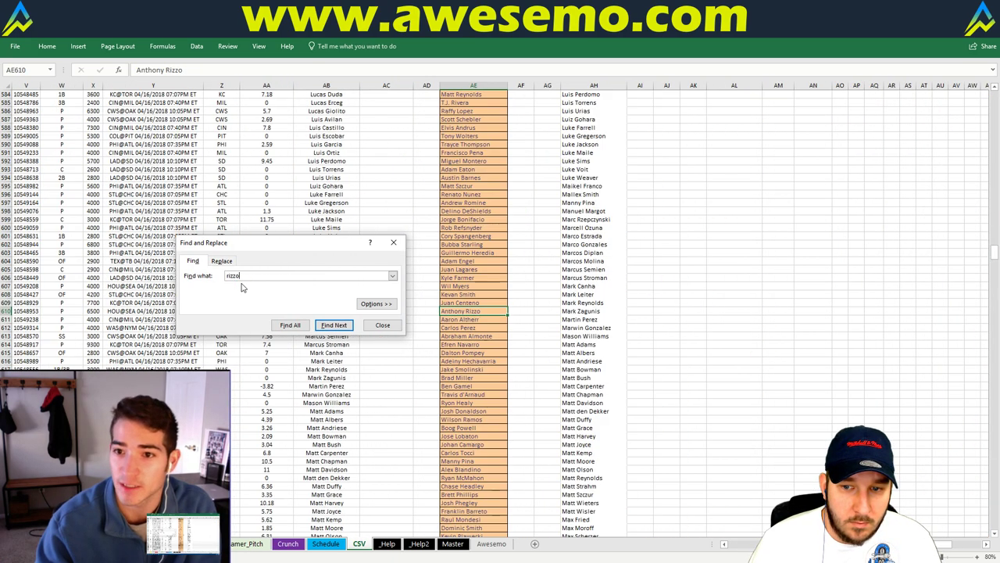
key(Escape)
Search the CSV sheet for "anthony rizzo" to locate his FanDuel record, and return to the matchup sheet
key(ctrl+f)
text(an)
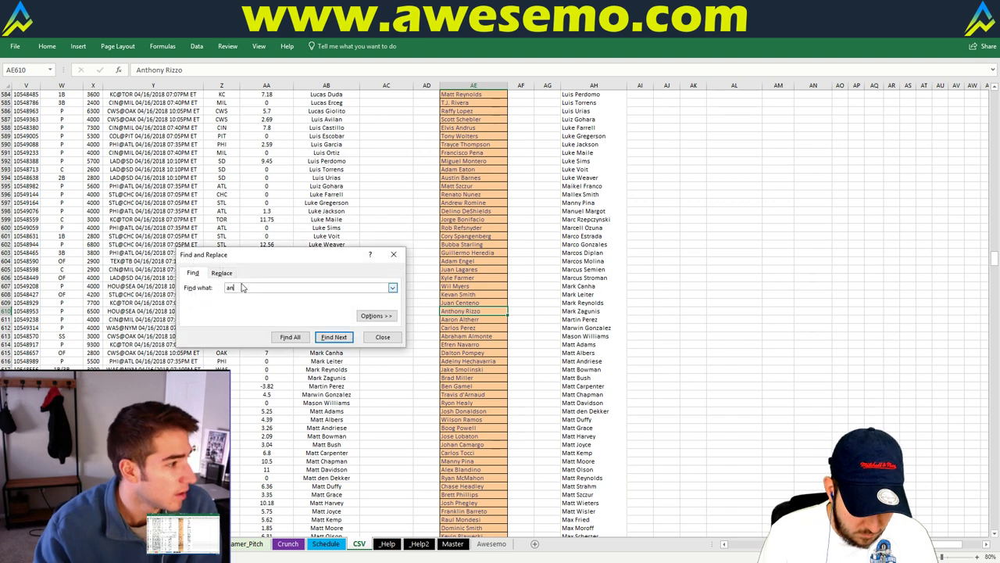
text(thony rizzo)
key(Return)
key(Escape)
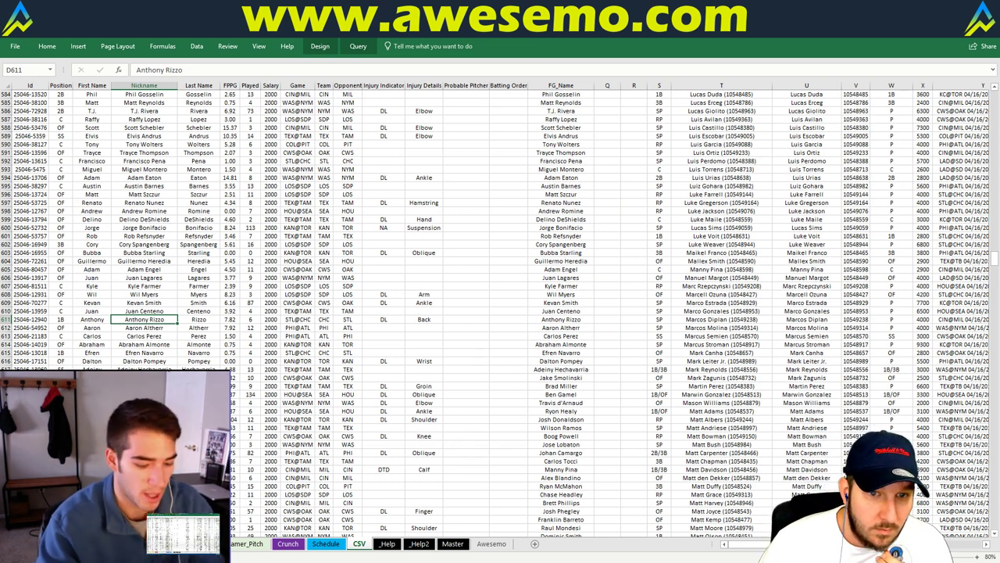
key(ctrl+Page_Up)
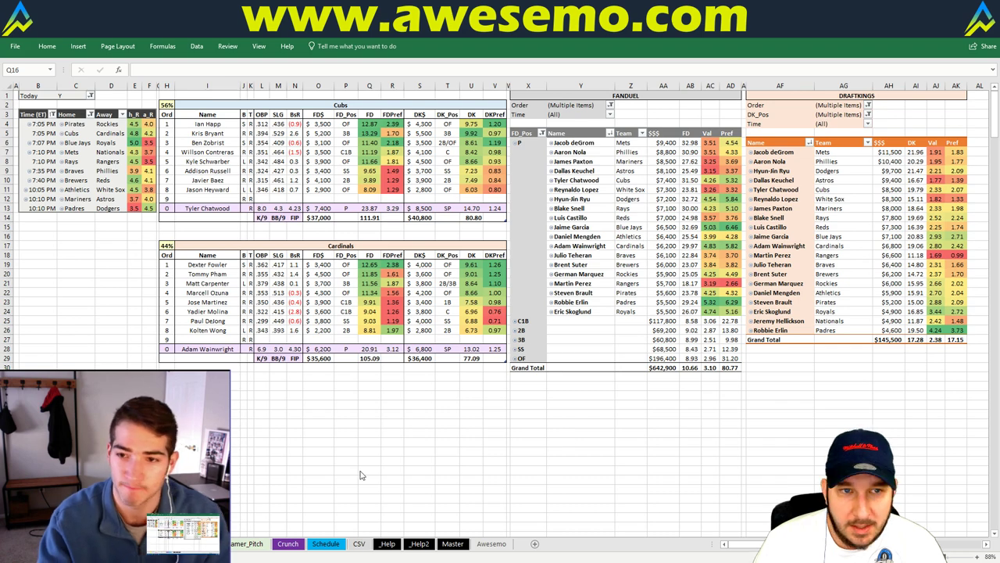
Check Anthony Rizzo's FanDuel salary on the CSV sheet and highlight his record through the FG_Name column
click(360, 550)
click(361, 547)
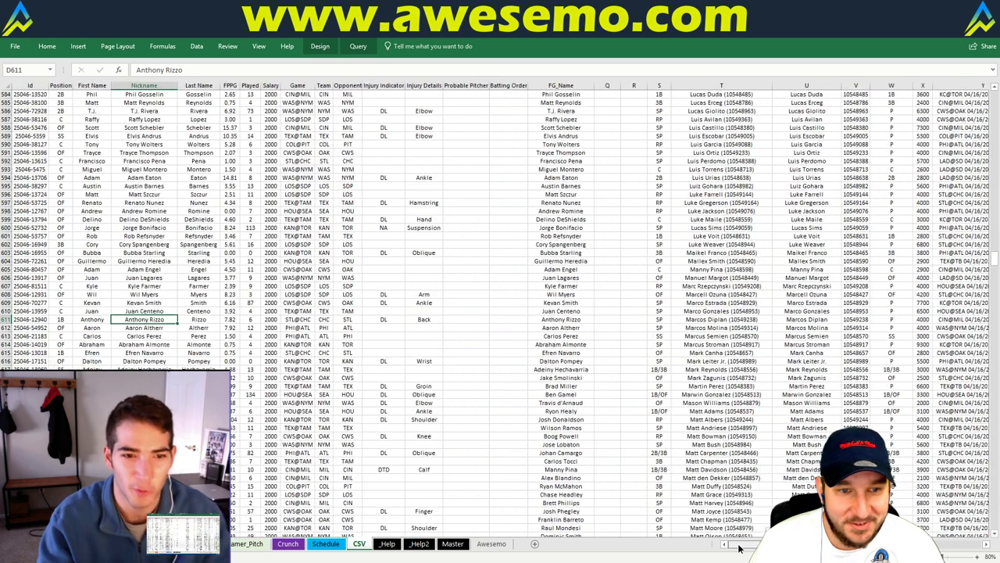
click(270, 319)
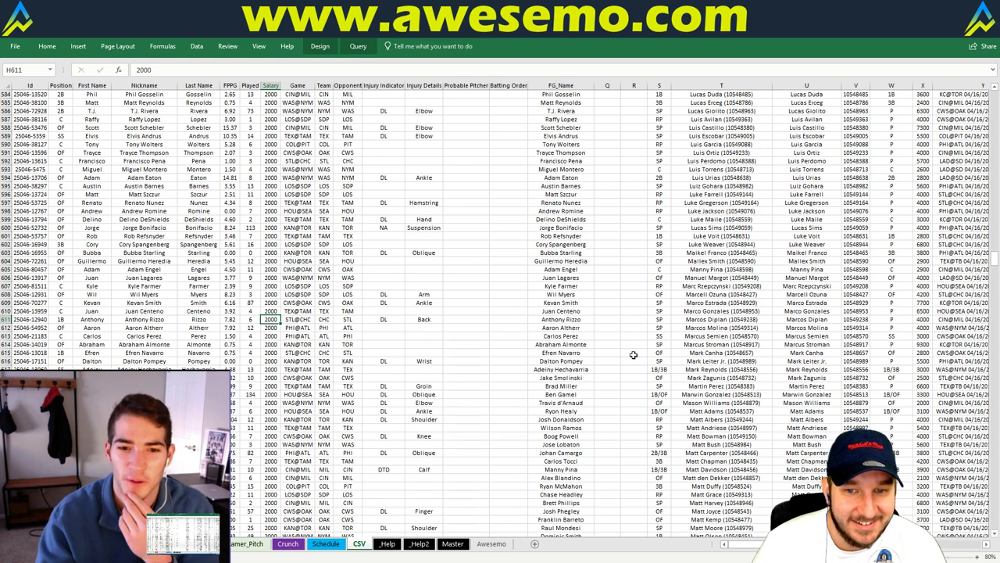
drag(37, 322, 537, 319)
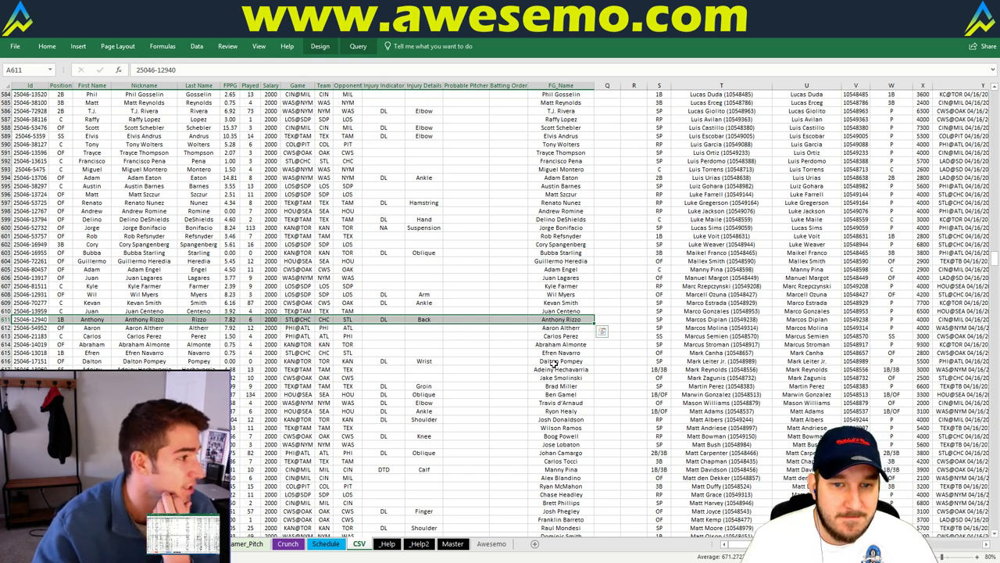
Find and highlight Anthony Rizzo's record in the DraftKings list on the CSV sheet, and return to the matchup sheet
scroll(454, 338, right, 5)
scroll(454, 338, right, 2)
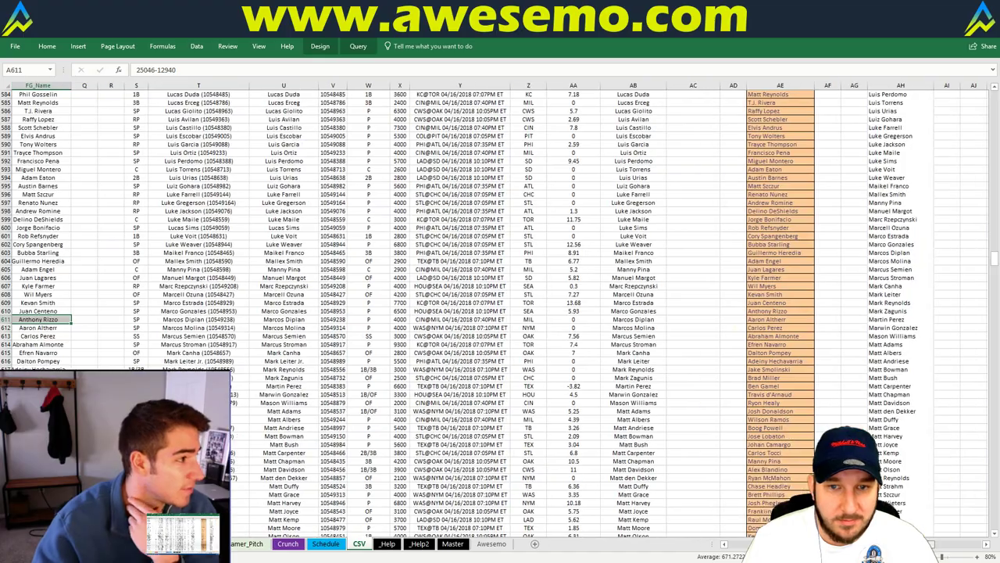
click(408, 278)
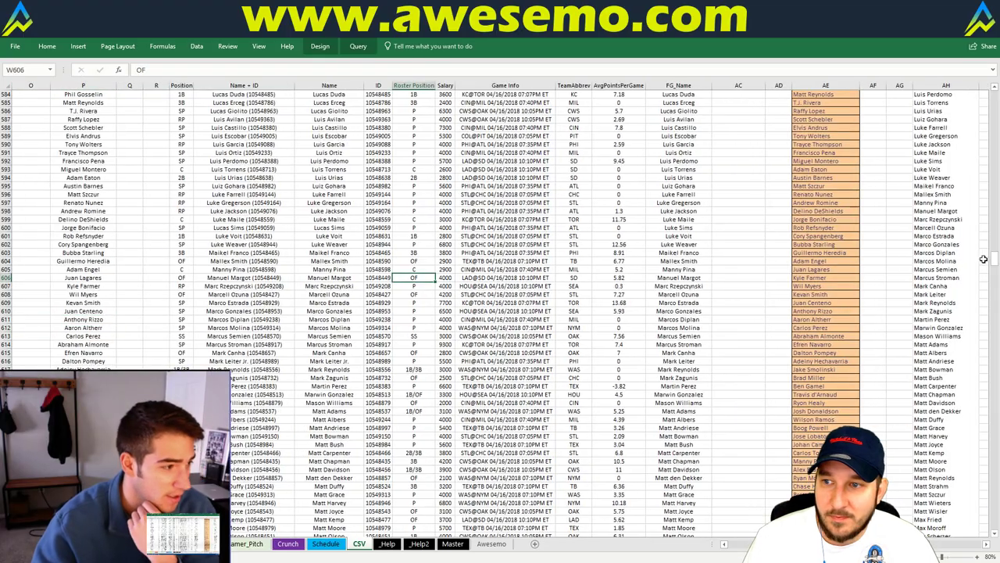
drag(995, 262, 995, 93)
scroll(330, 264, down, 8)
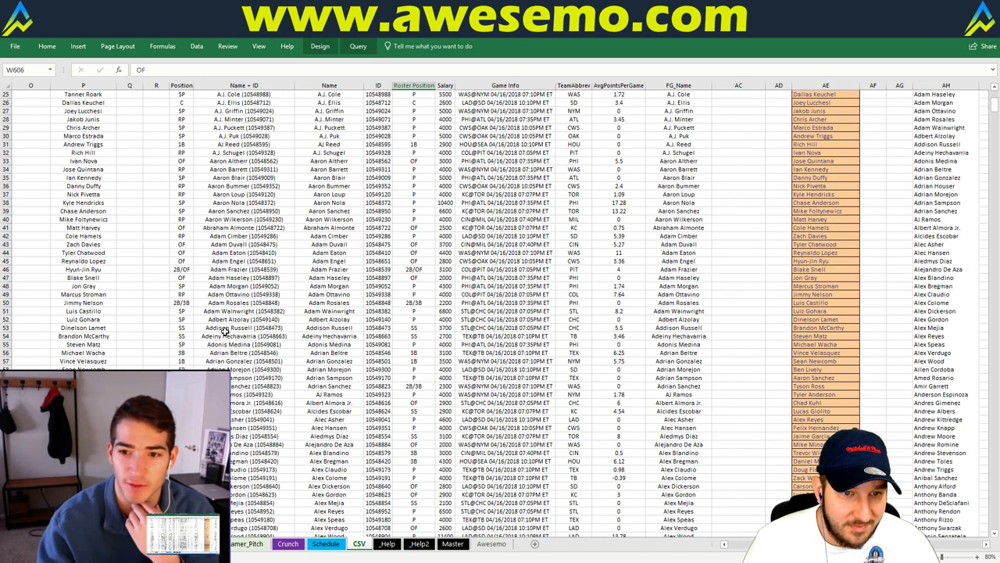
scroll(284, 335, down, 9)
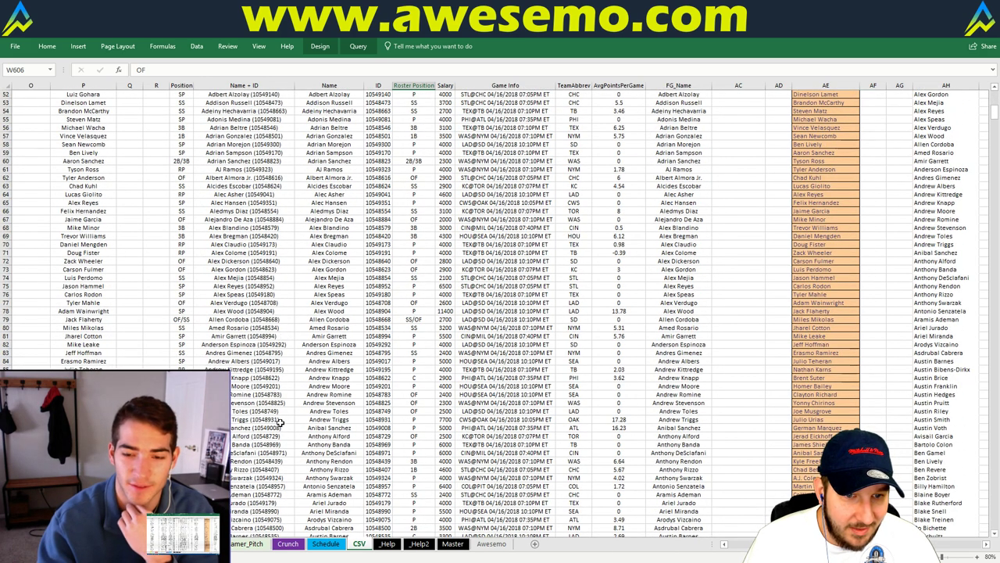
scroll(302, 368, down, 4)
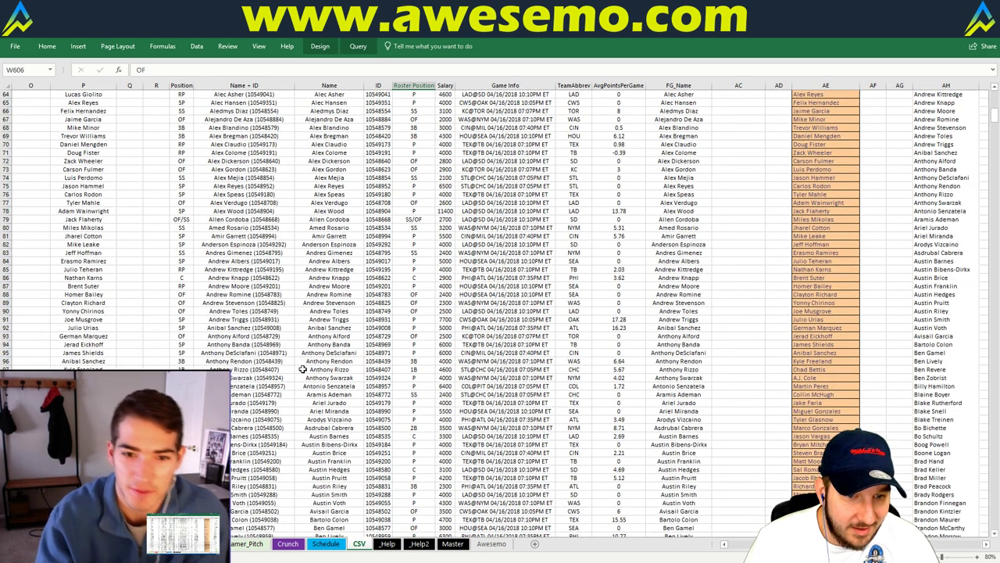
click(263, 370)
drag(319, 368, 679, 369)
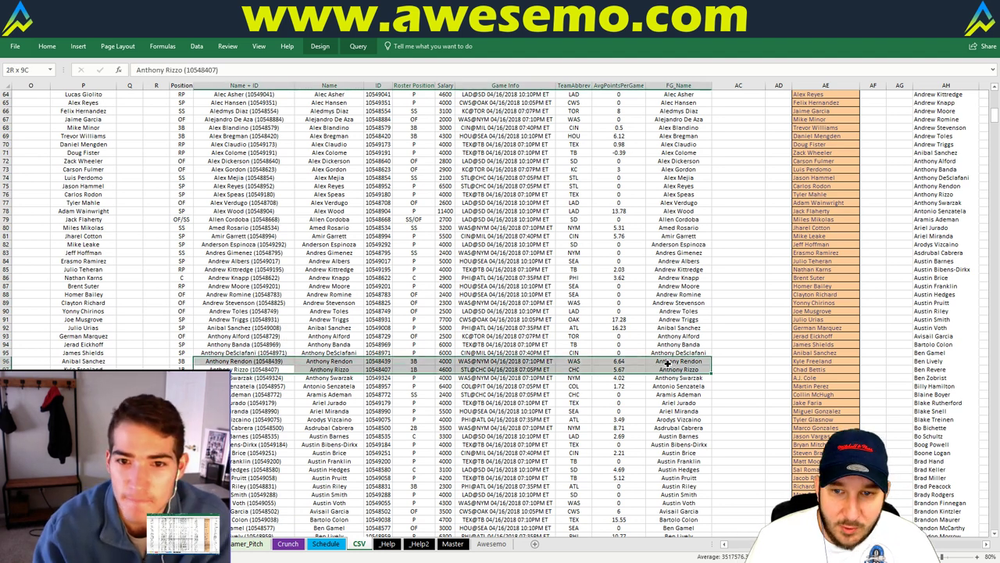
click(570, 386)
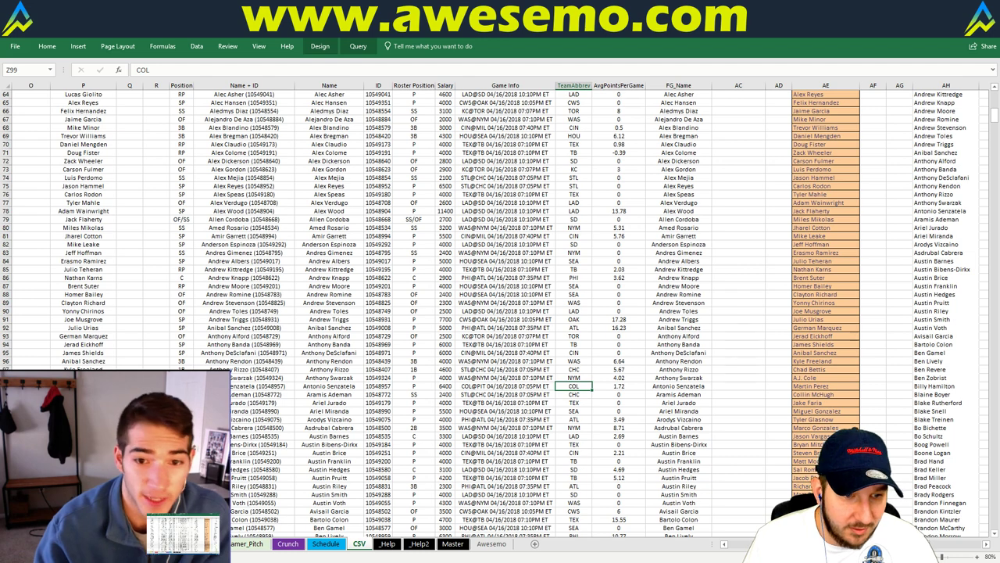
key(ctrl+Page_Up)
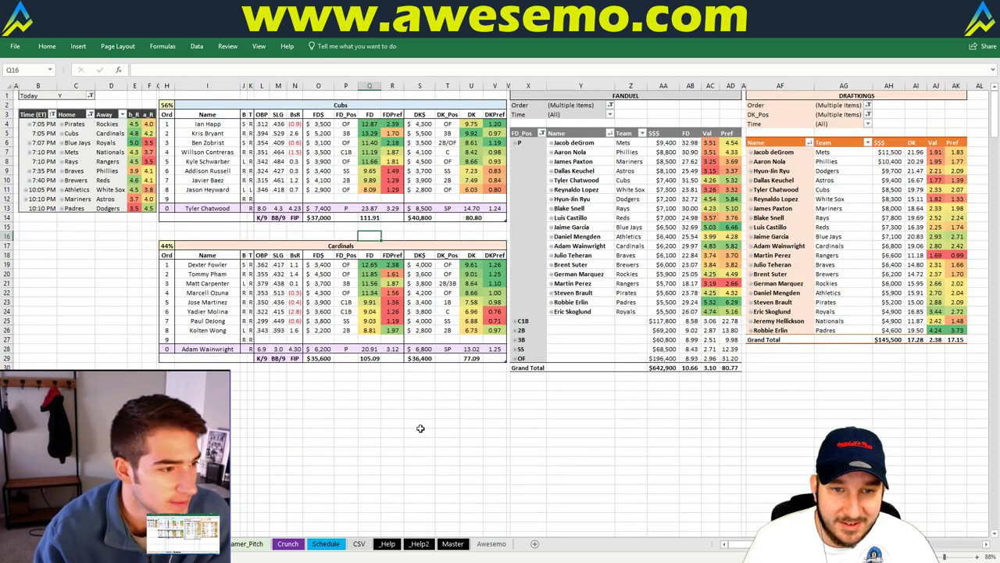
click(420, 425)
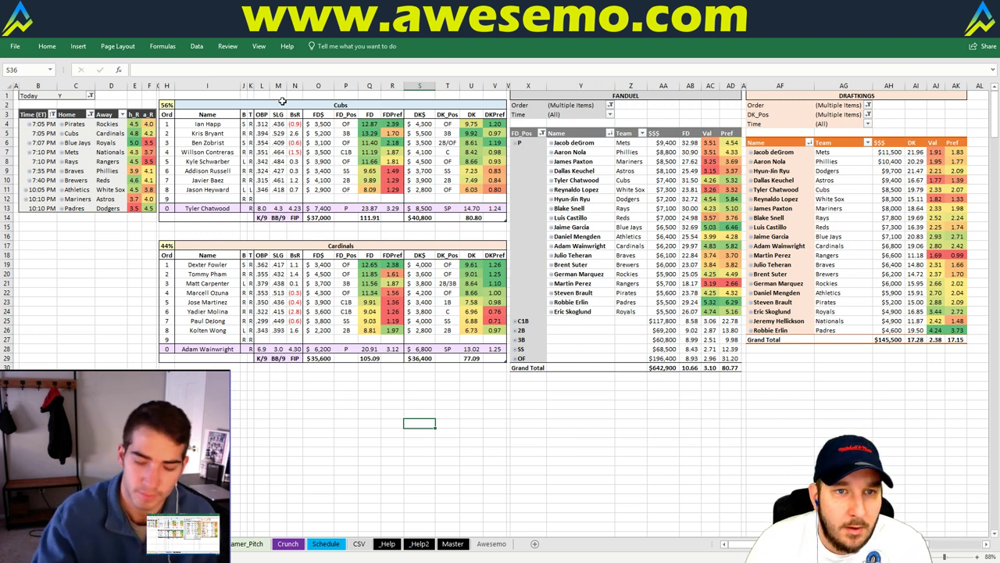
Set the home team of the matchup tables to Blue Jays to load their game against the Royals
click(317, 104)
text(Blue Jays)
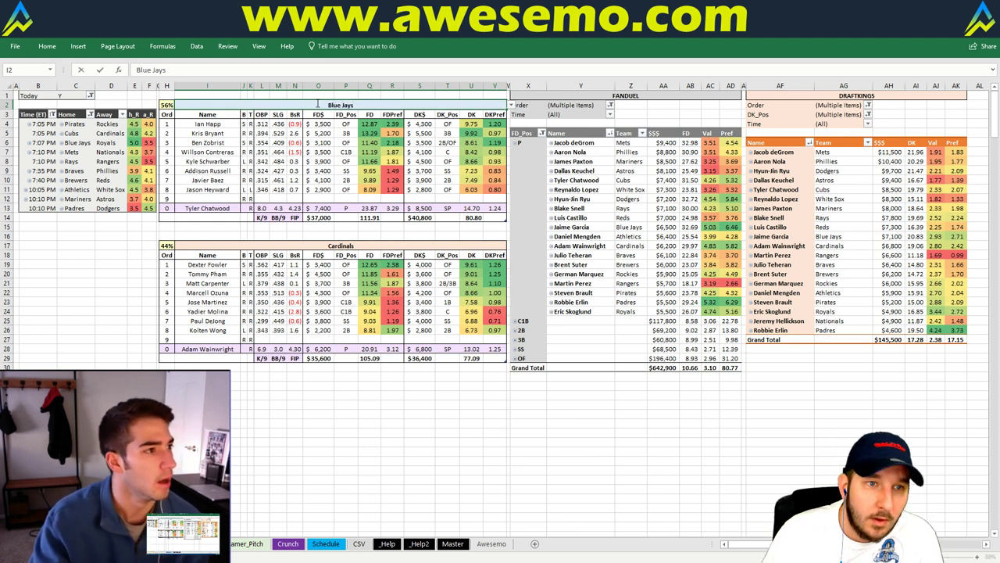
key(Return)
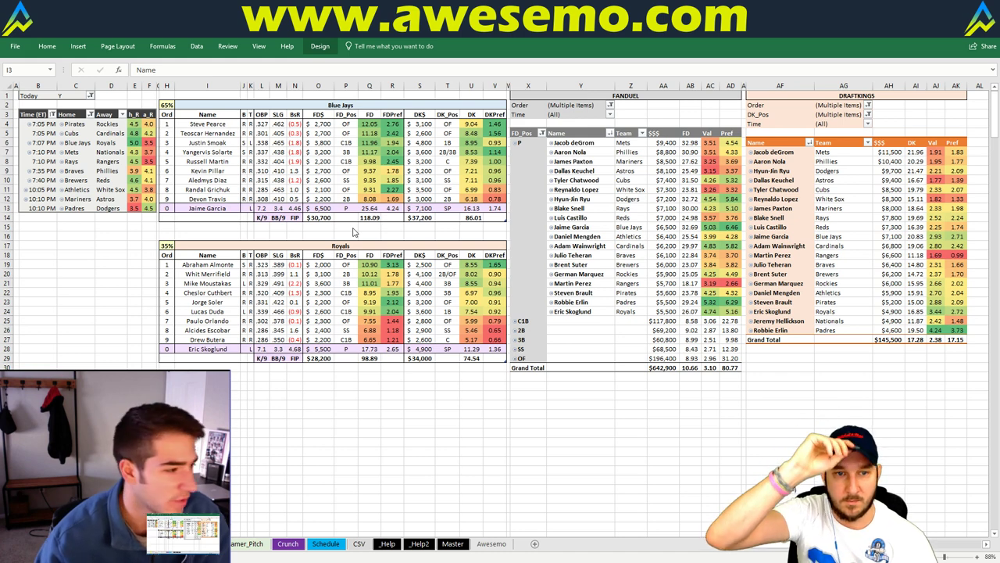
click(439, 226)
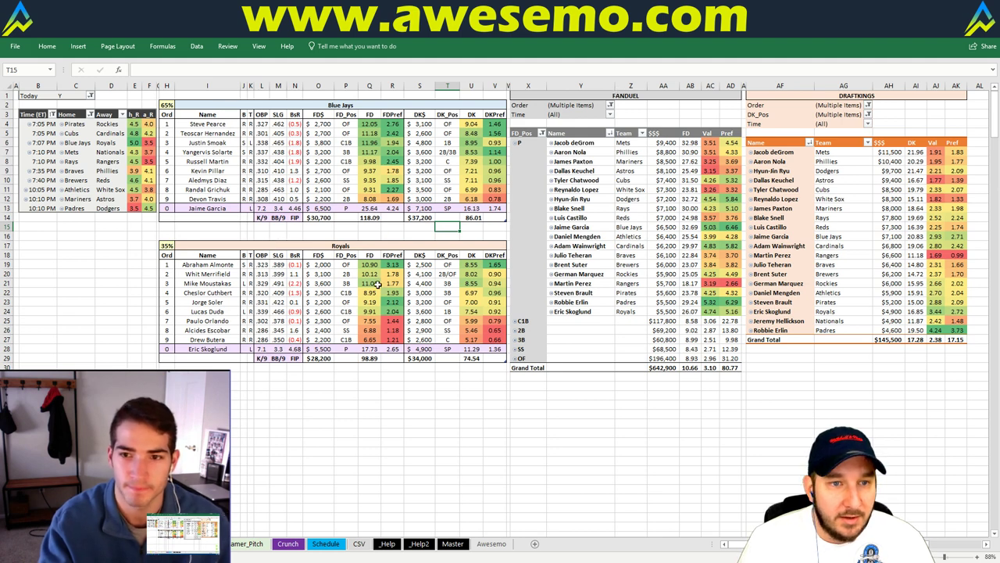
Set the home team of the matchup tables to Mets to load their game against the Nationals
click(281, 104)
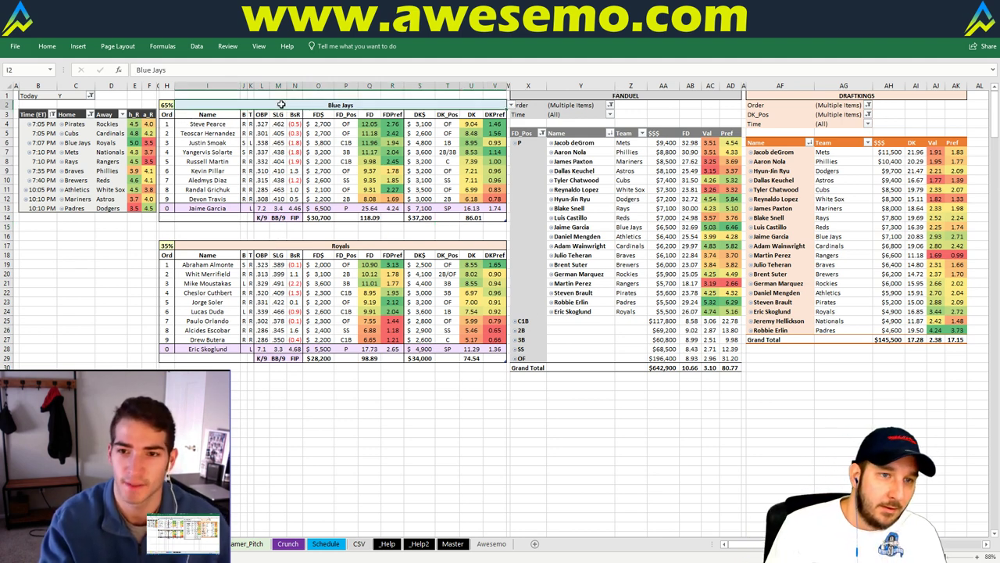
text(Mets)
key(ctrl+Return)
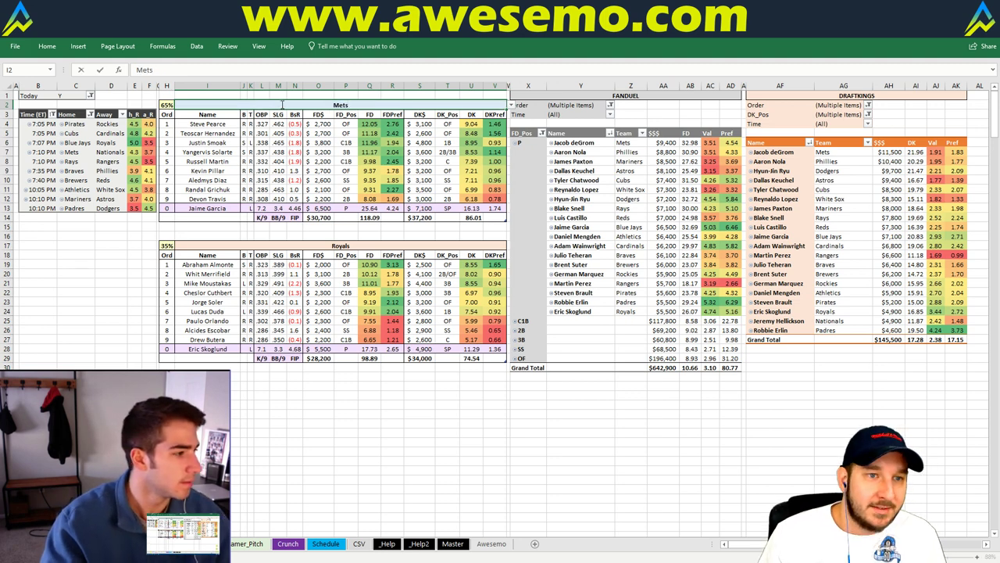
key(Return)
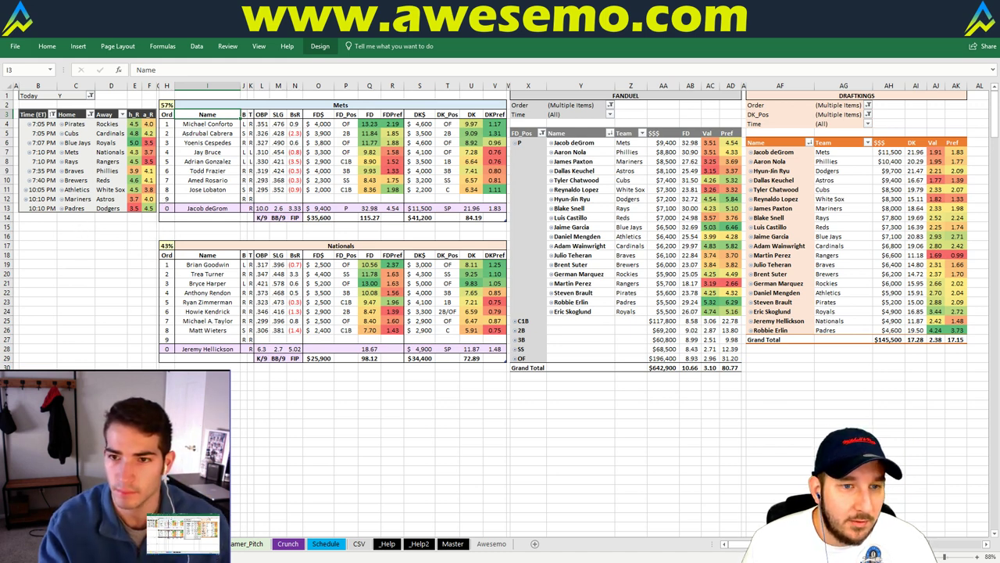
Switch to the browser to review the Sportsbook Review MLB totals for April 16, and return to the workbook
click(215, 520)
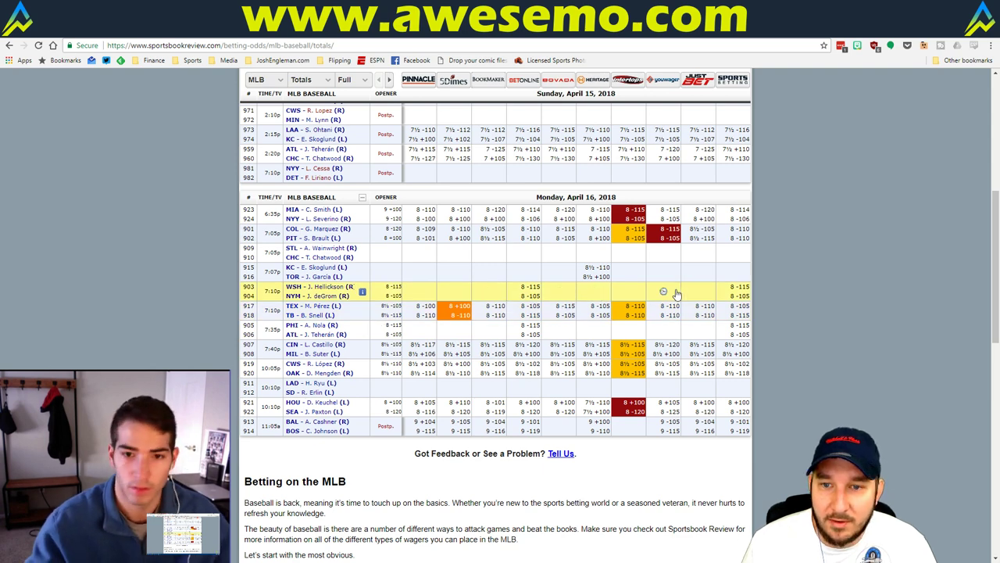
key(alt+Tab)
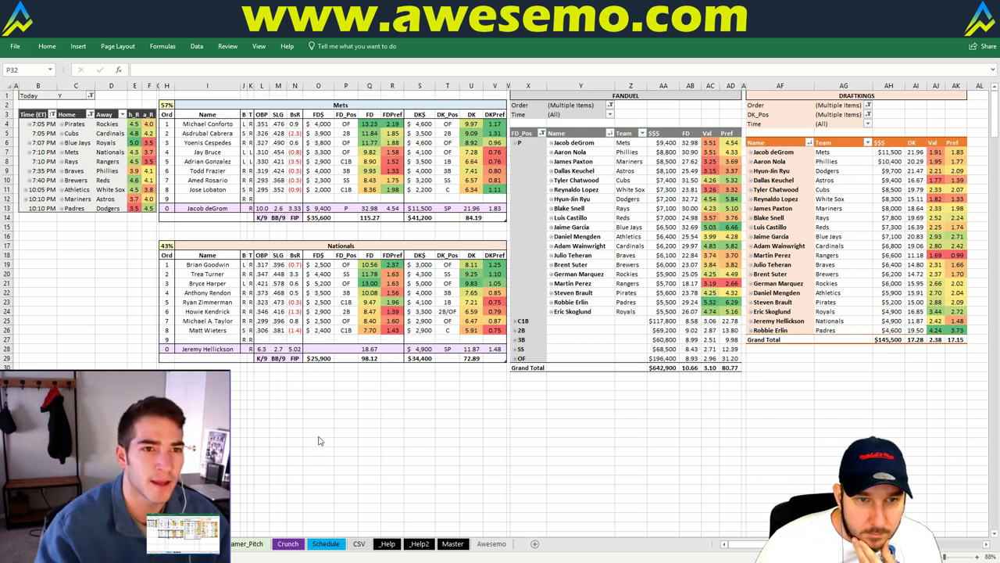
click(355, 388)
click(363, 388)
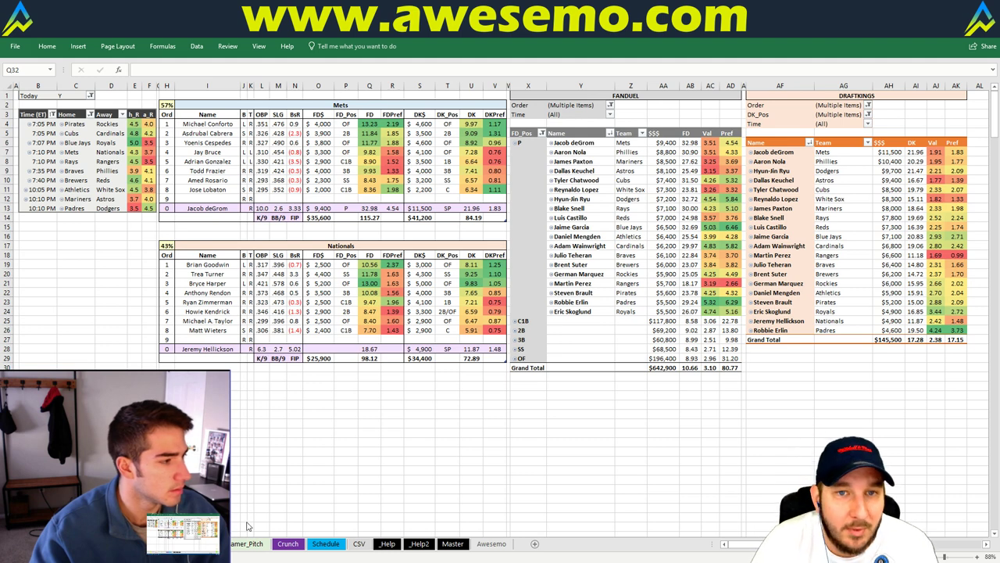
click(373, 385)
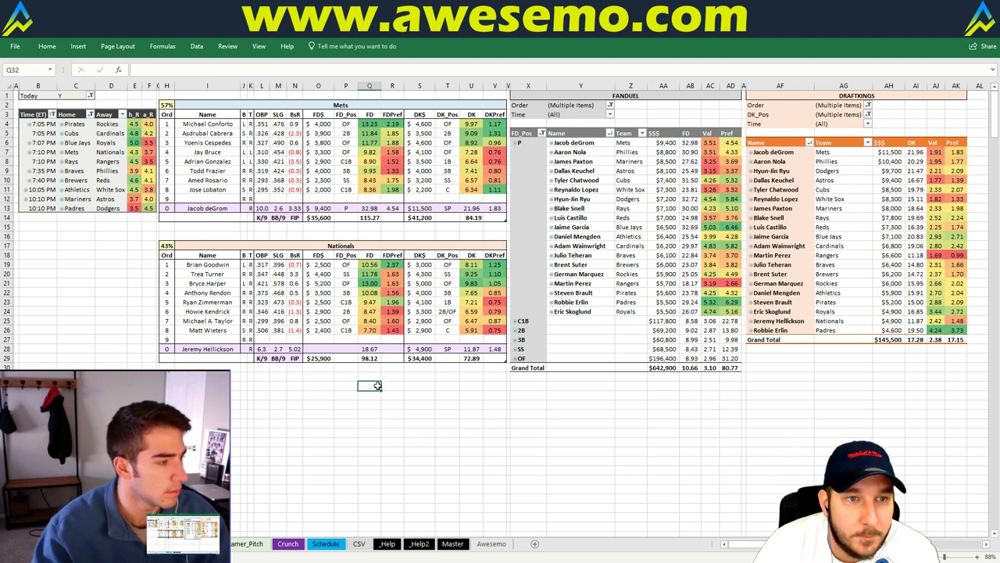
click(131, 236)
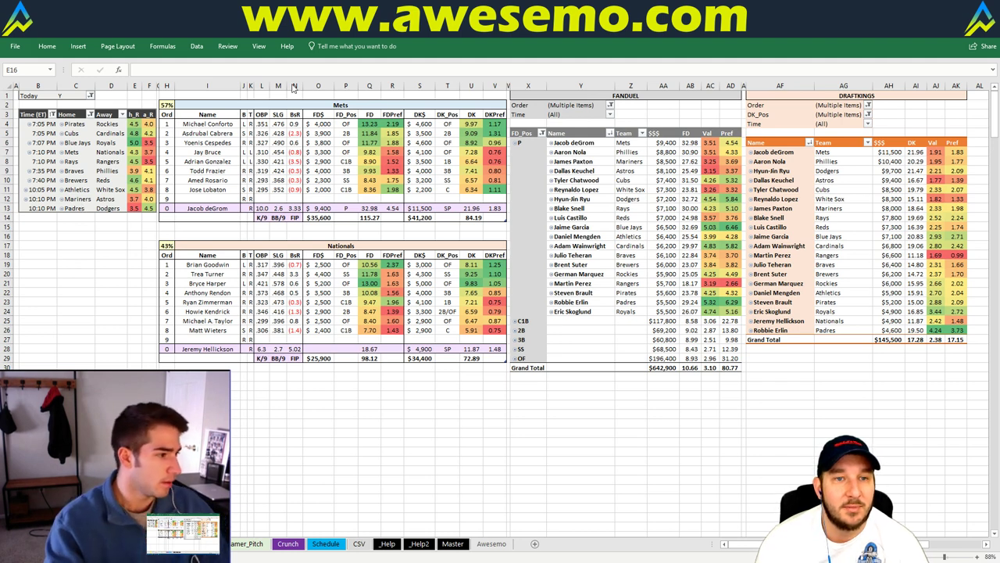
click(105, 243)
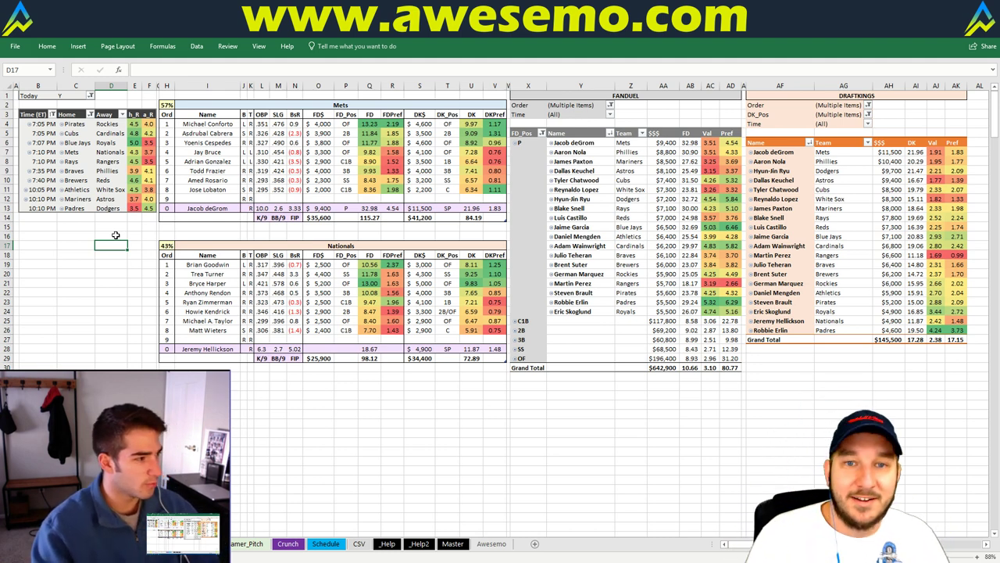
Set the home team of the matchup tables to Rays to load their game against the Rangers
click(268, 104)
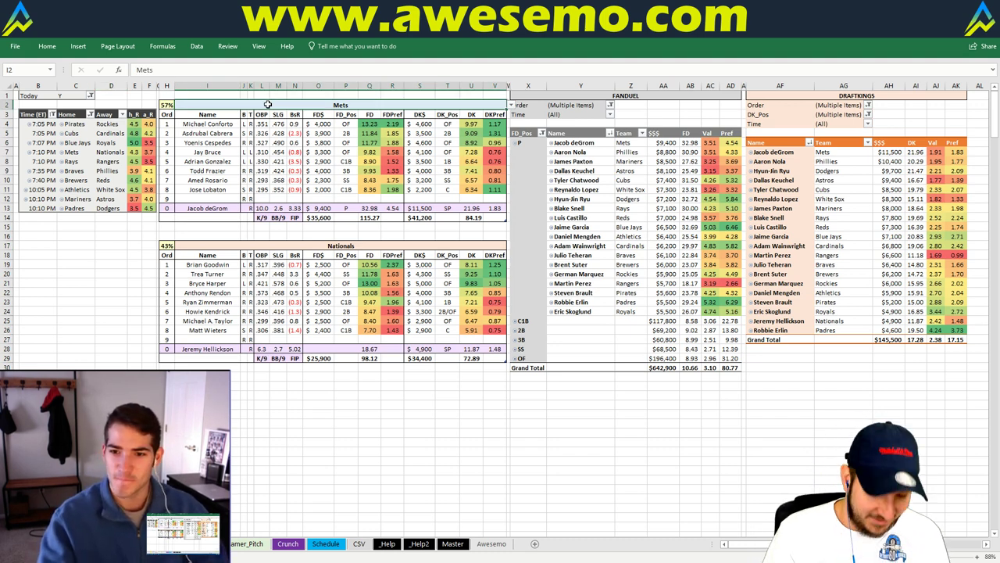
text(Rays)
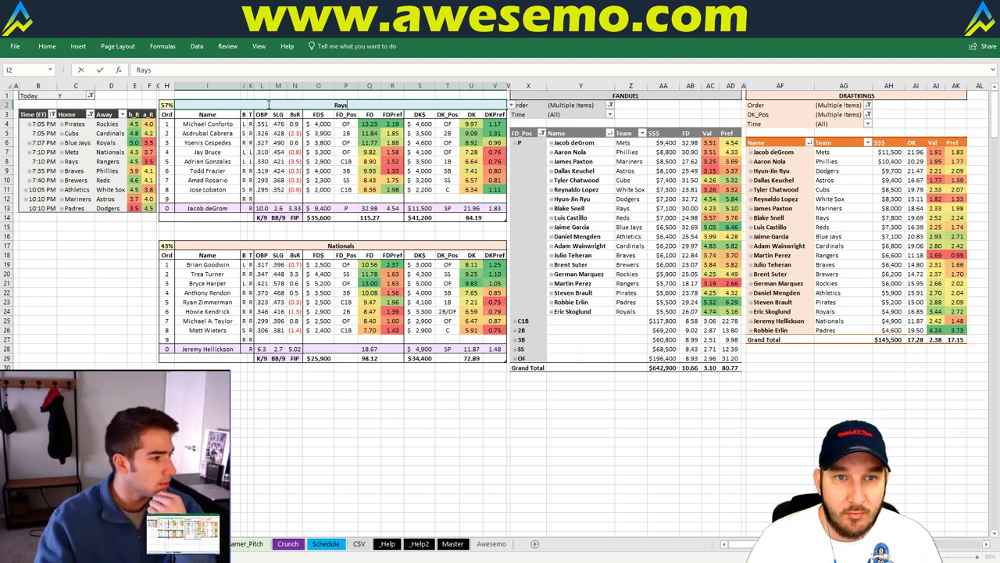
key(Escape)
text(Rays)
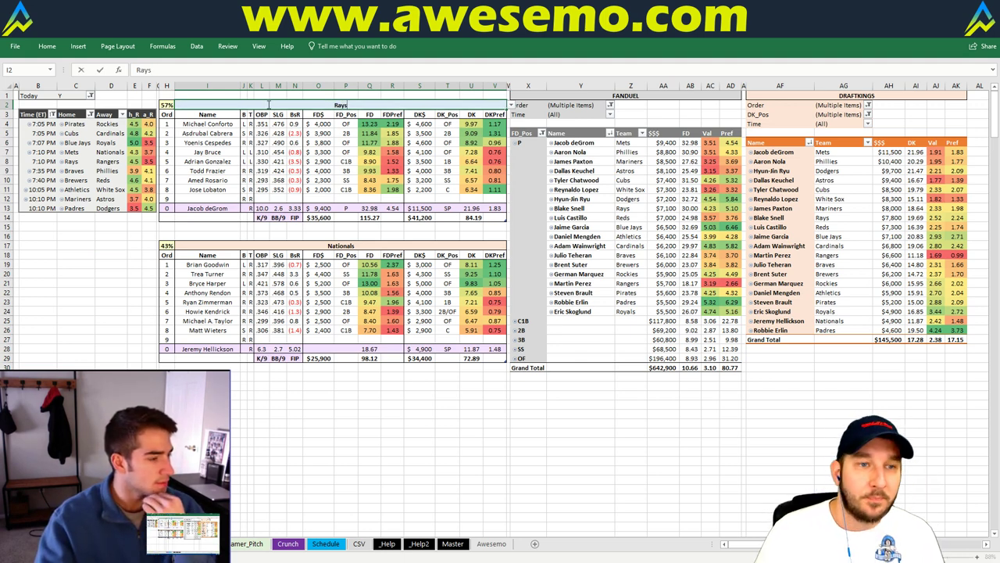
key(Return)
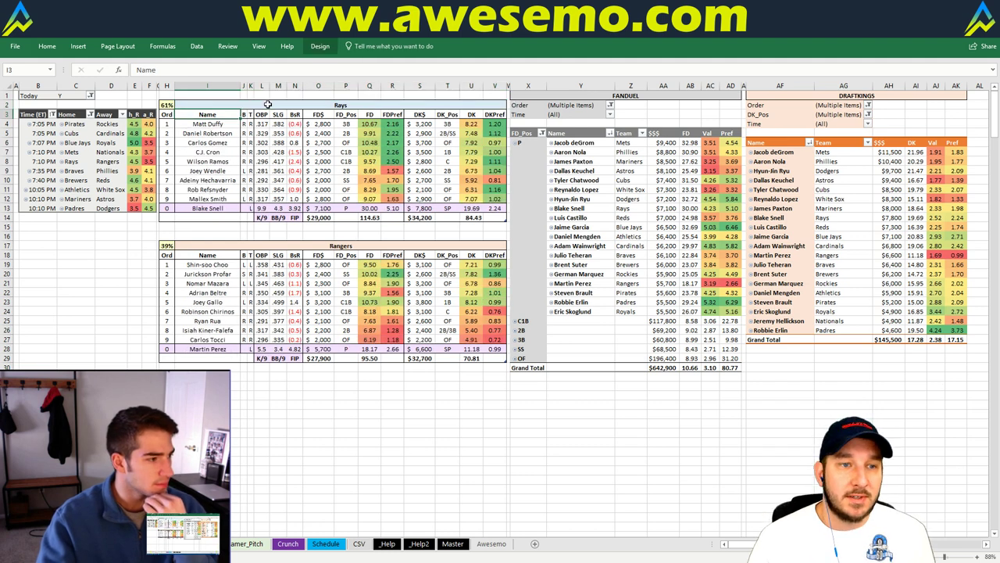
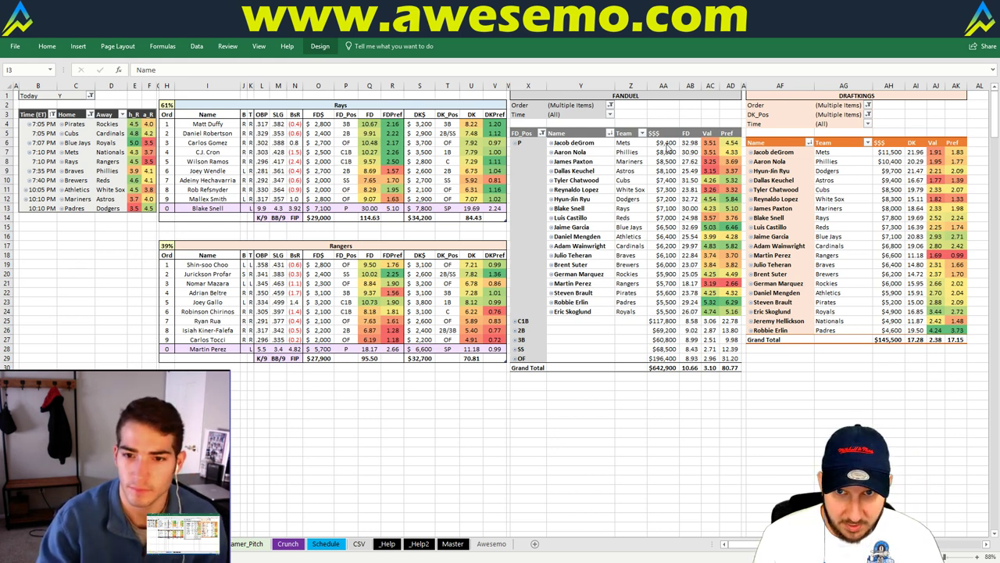
Set the home team of the matchup tables to Braves to load their game against the Phillies
click(313, 106)
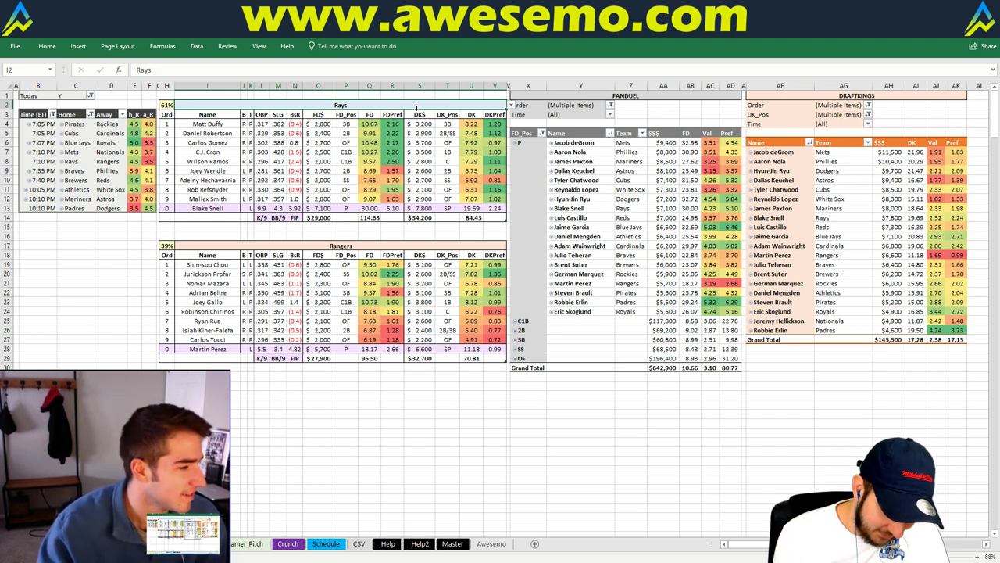
text(Braves)
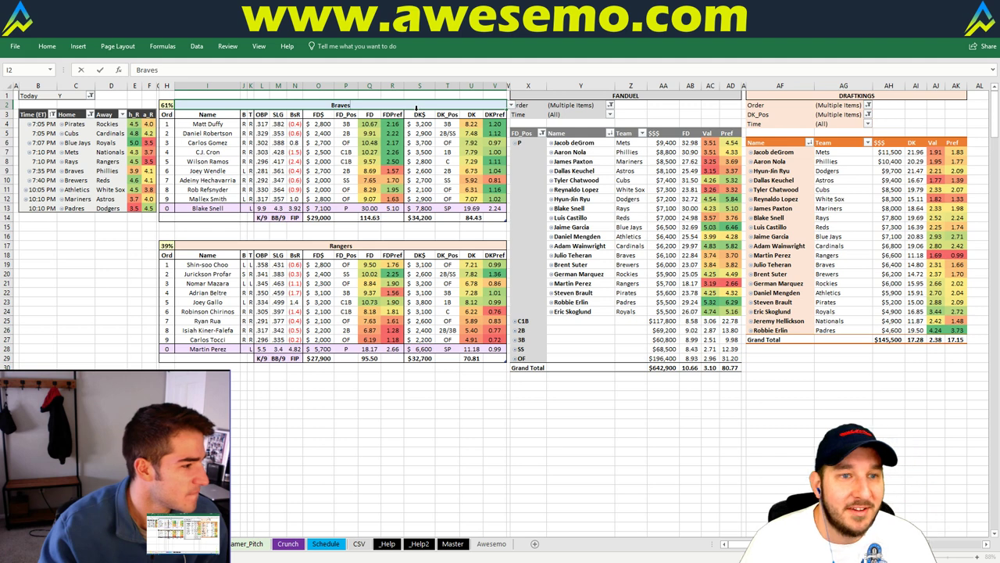
key(Return)
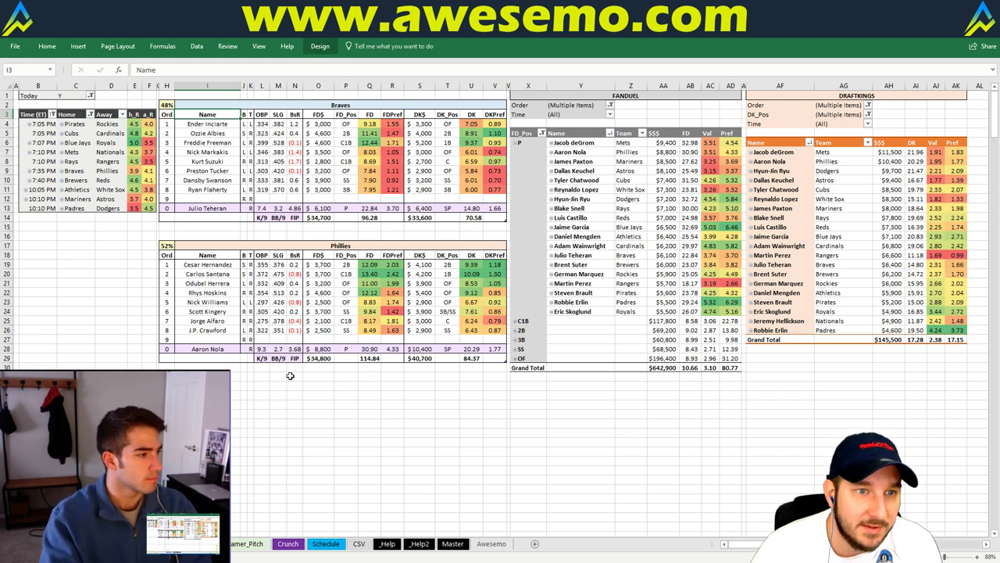
Set the home team of the matchup tables to Brewers to load their game against the Reds
click(341, 105)
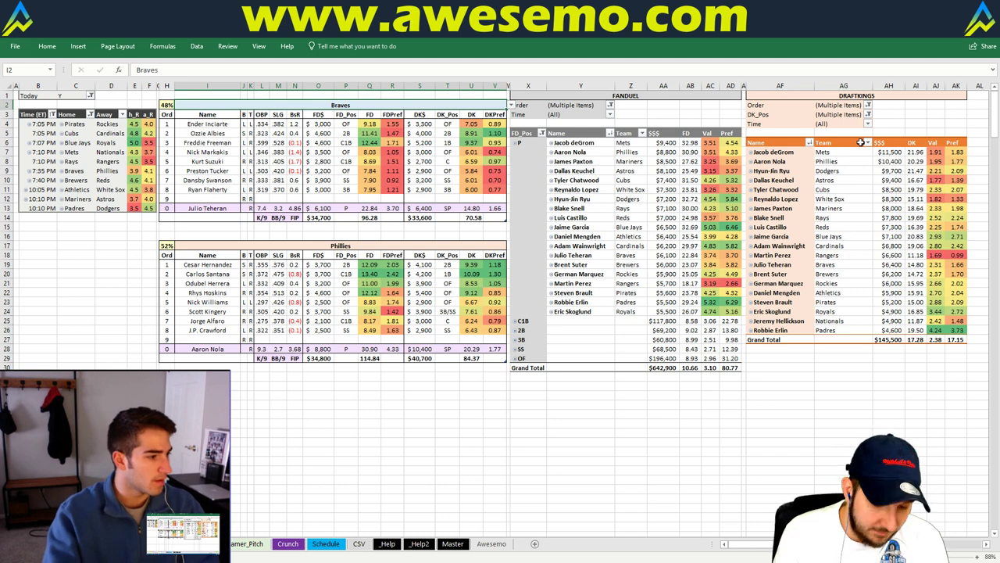
text(Brewers)
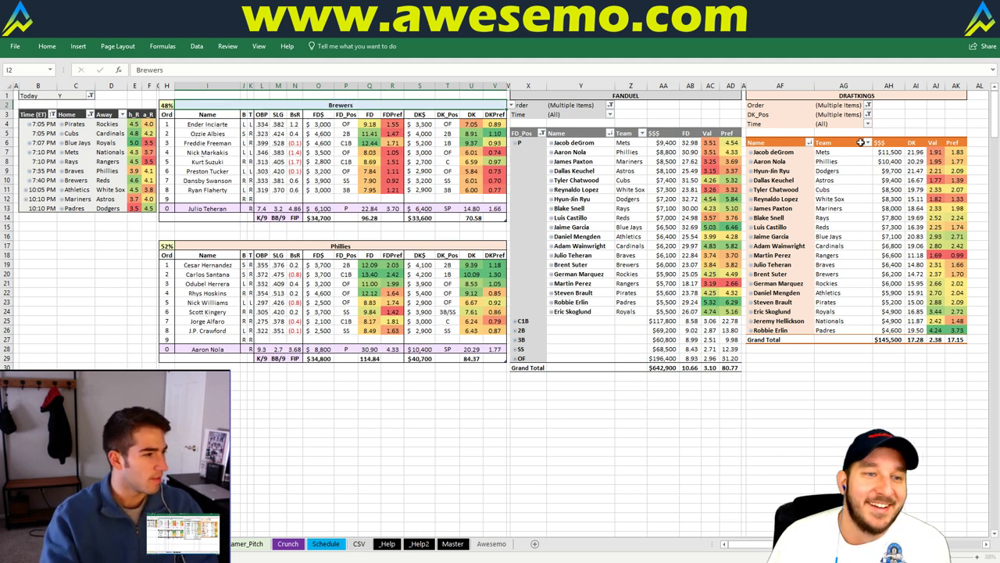
key(Return)
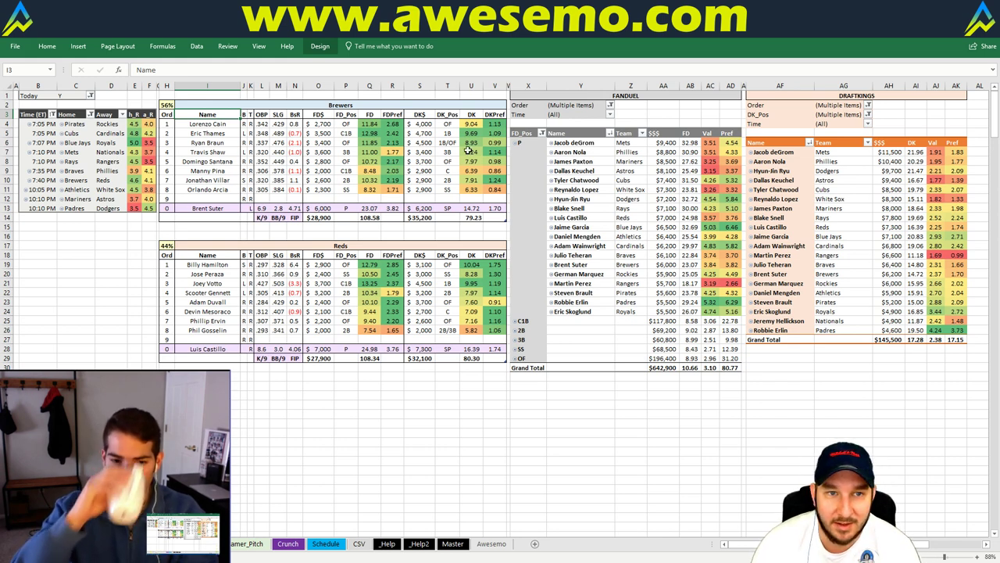
click(322, 235)
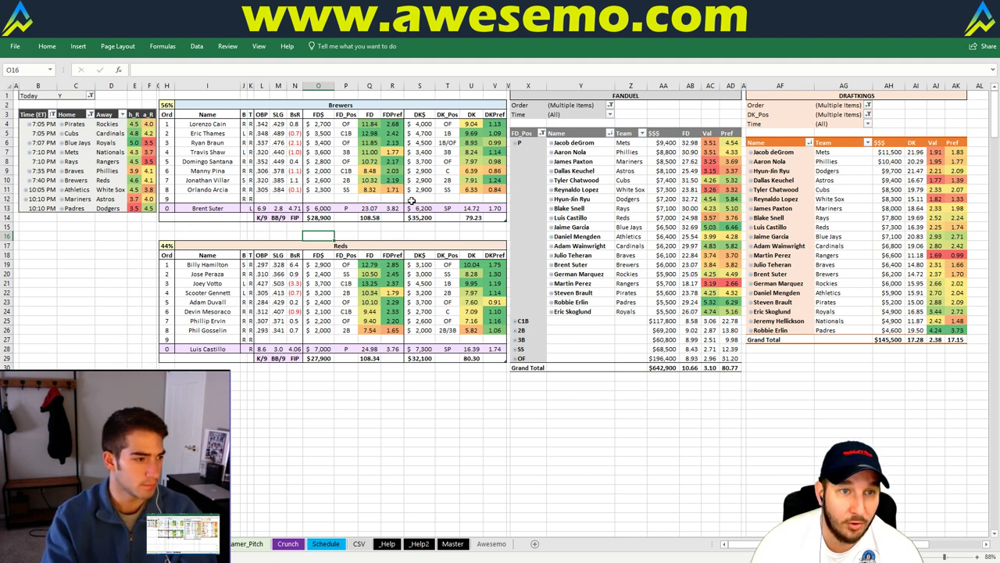
click(244, 227)
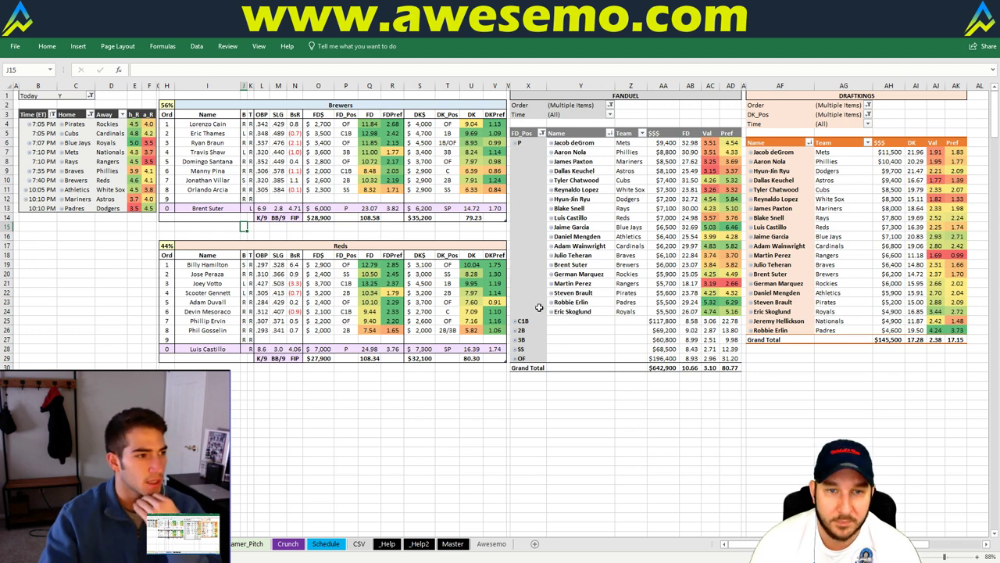
click(444, 228)
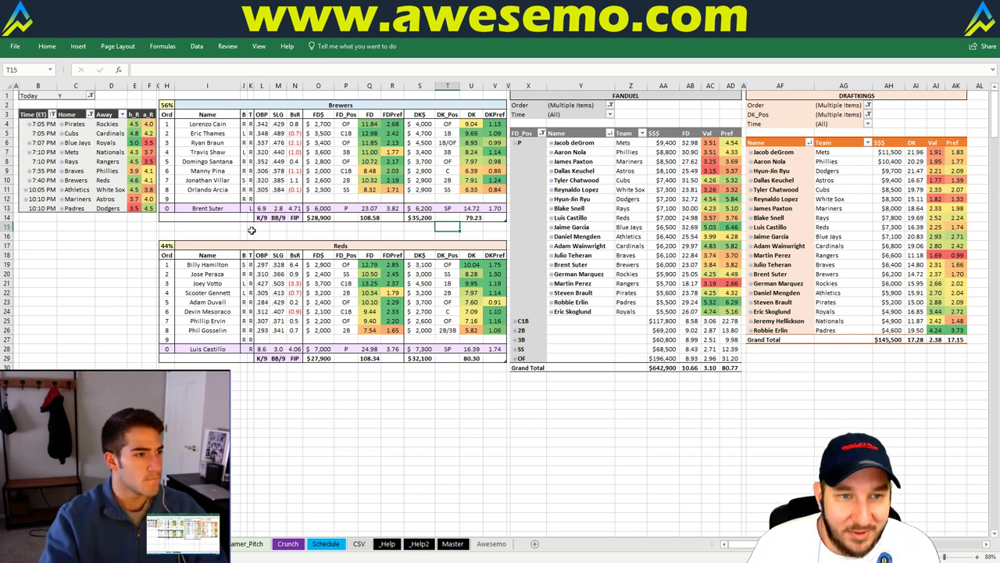
click(322, 236)
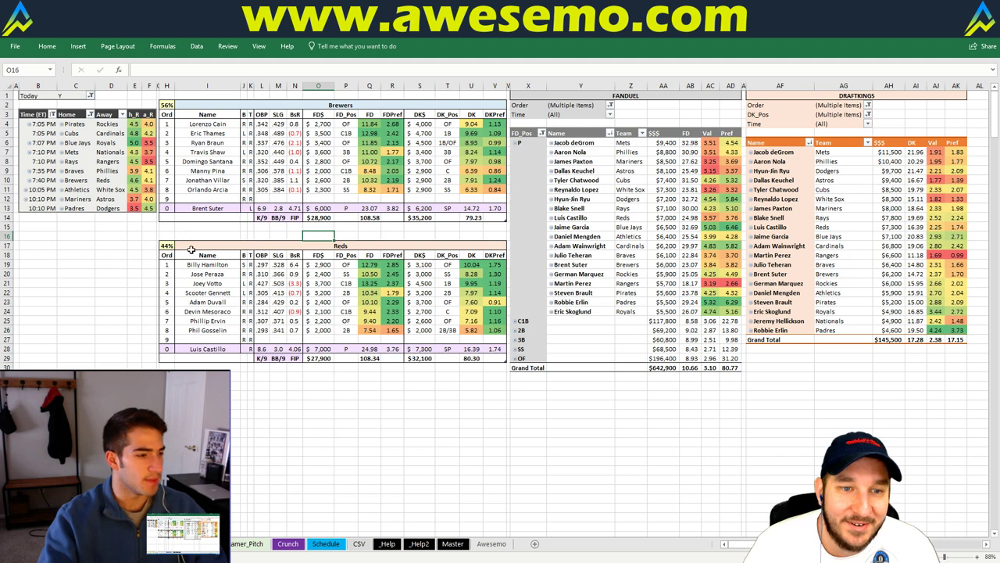
Set the home team of the matchup tables to Athletics to load their game against the White Sox
click(342, 102)
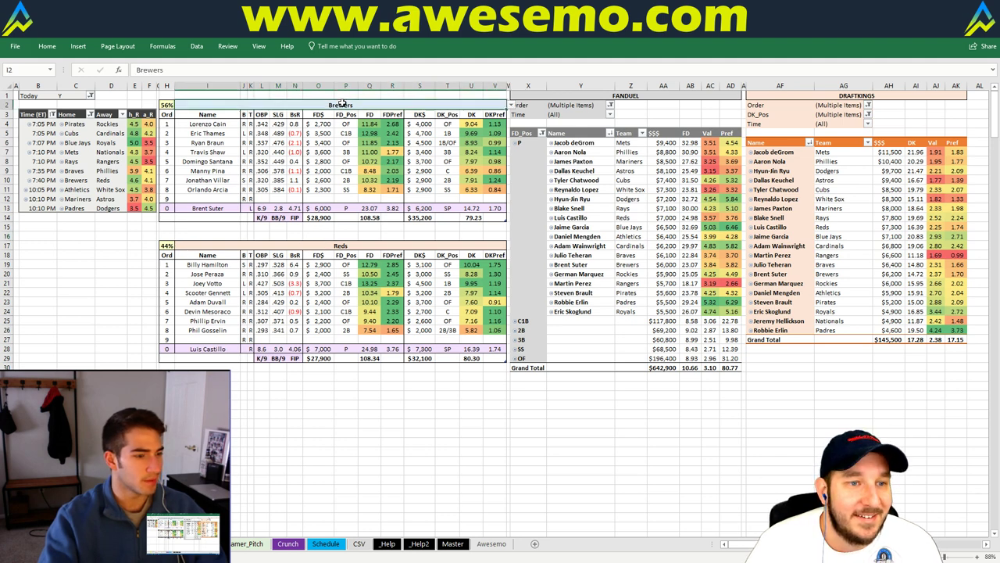
text(Athletics)
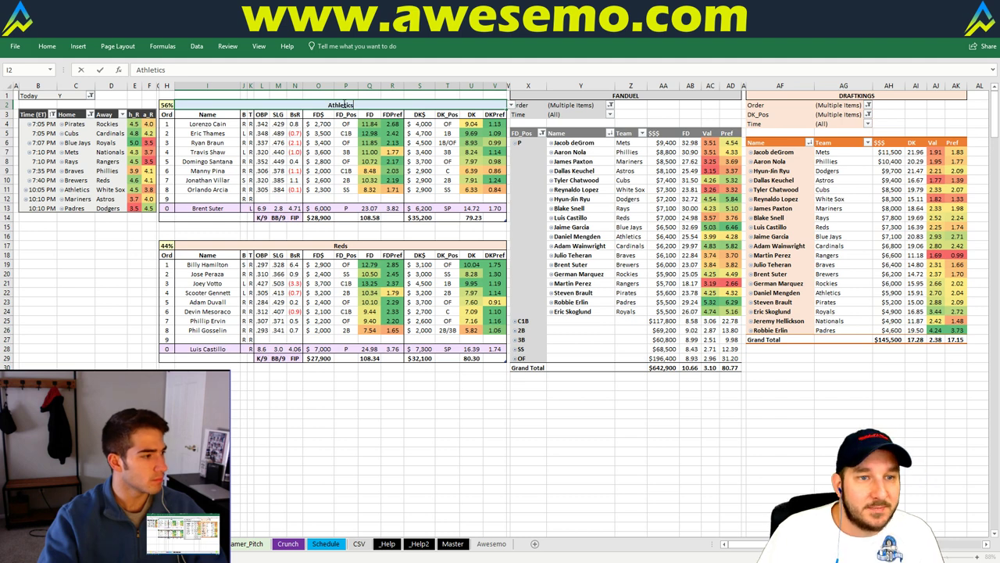
key(Return)
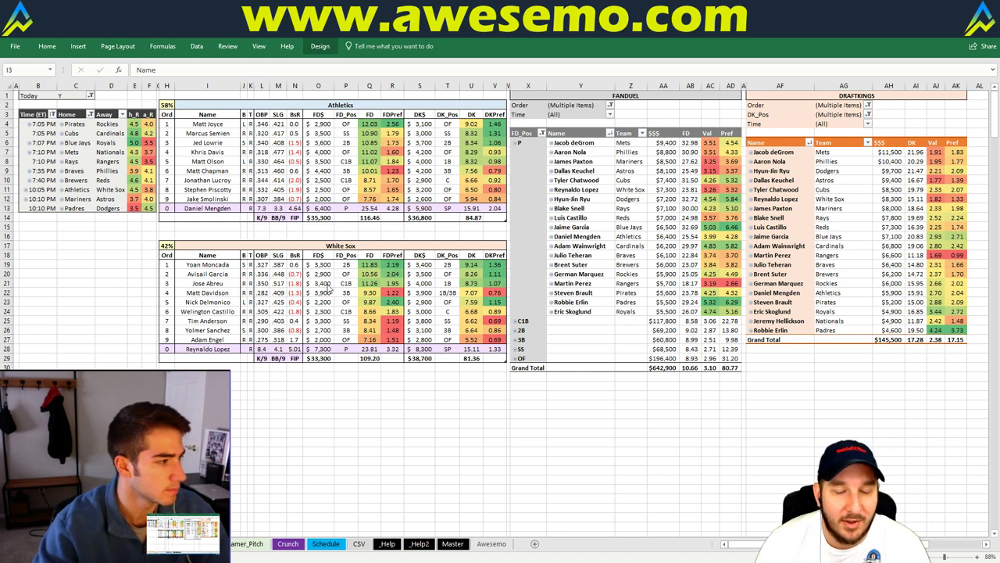
click(369, 236)
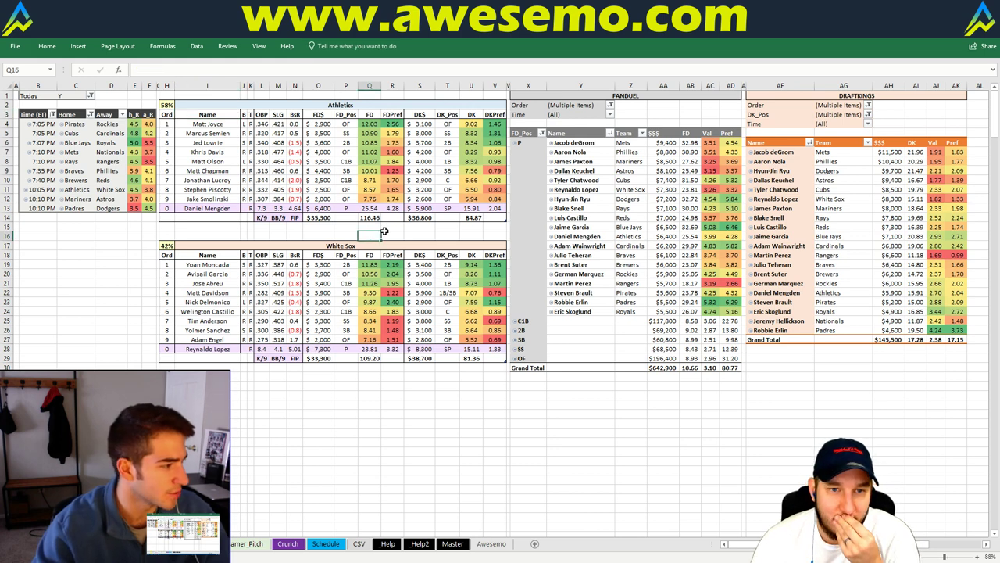
click(423, 234)
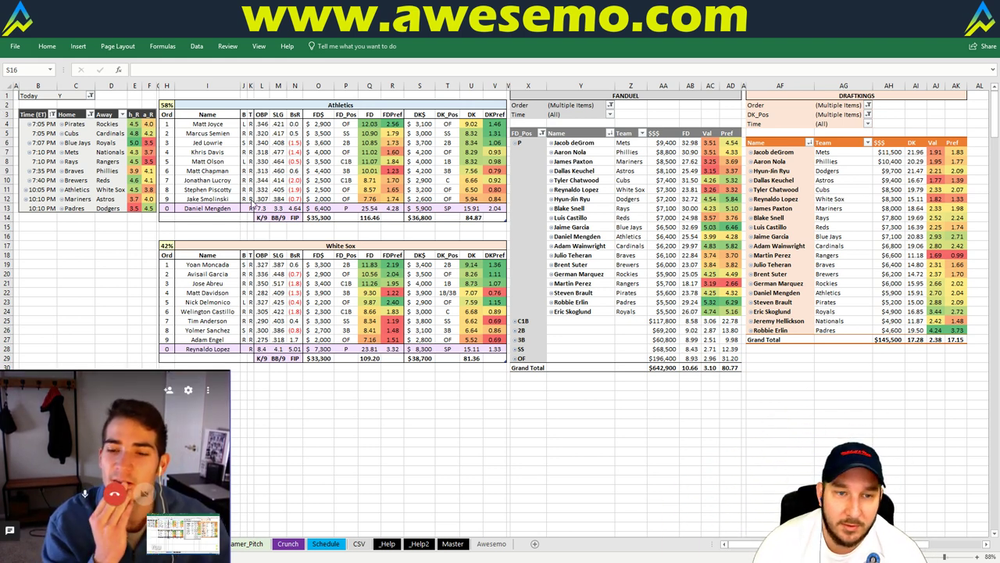
click(188, 234)
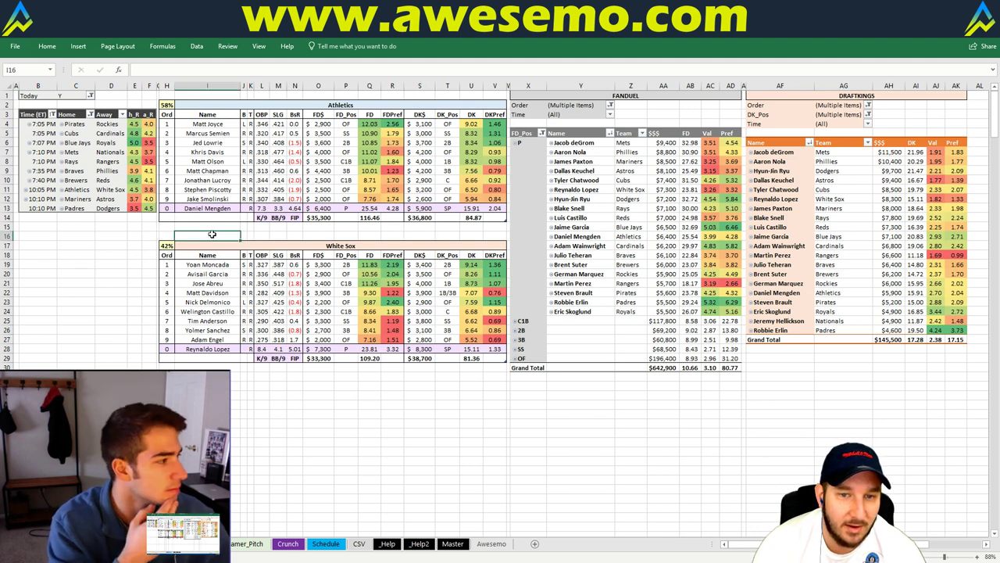
click(279, 234)
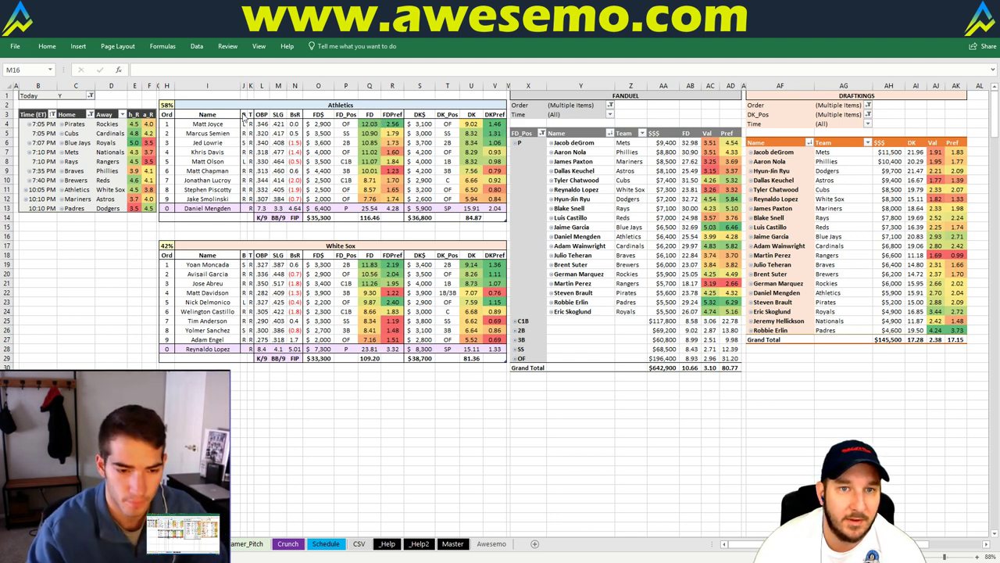
click(135, 225)
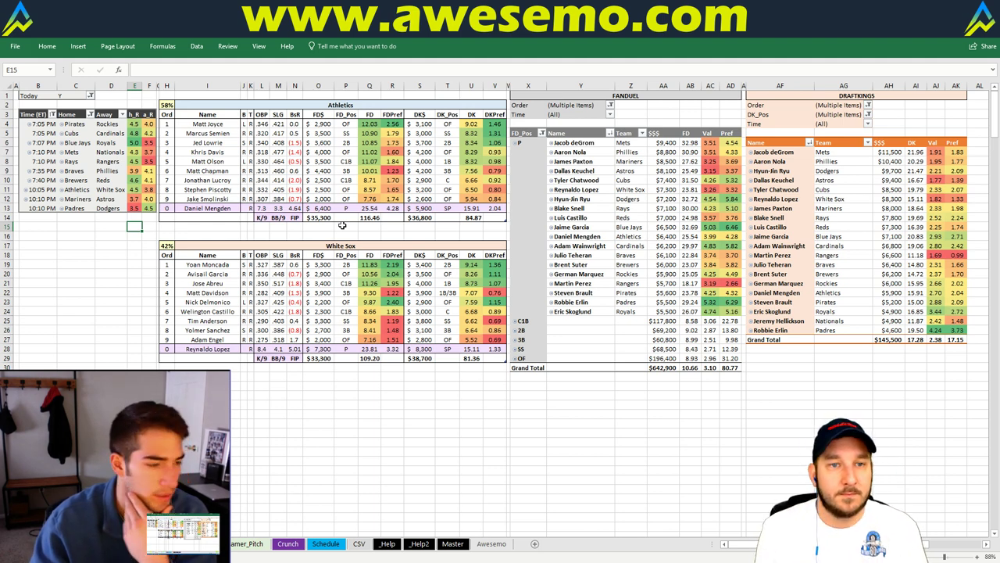
Set the home team of the matchup tables to Mariners to load their game against the Astros
click(390, 102)
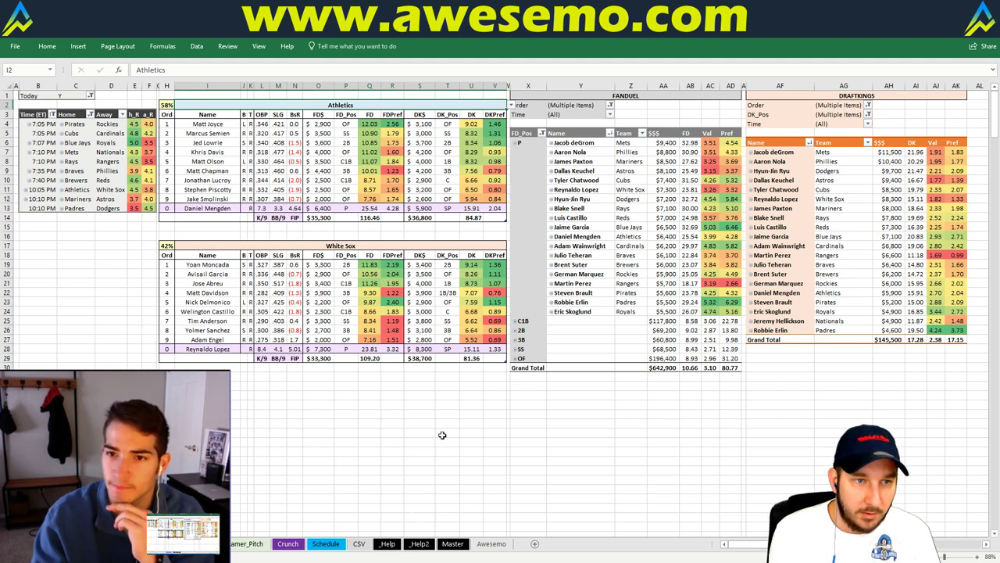
text(Mariners)
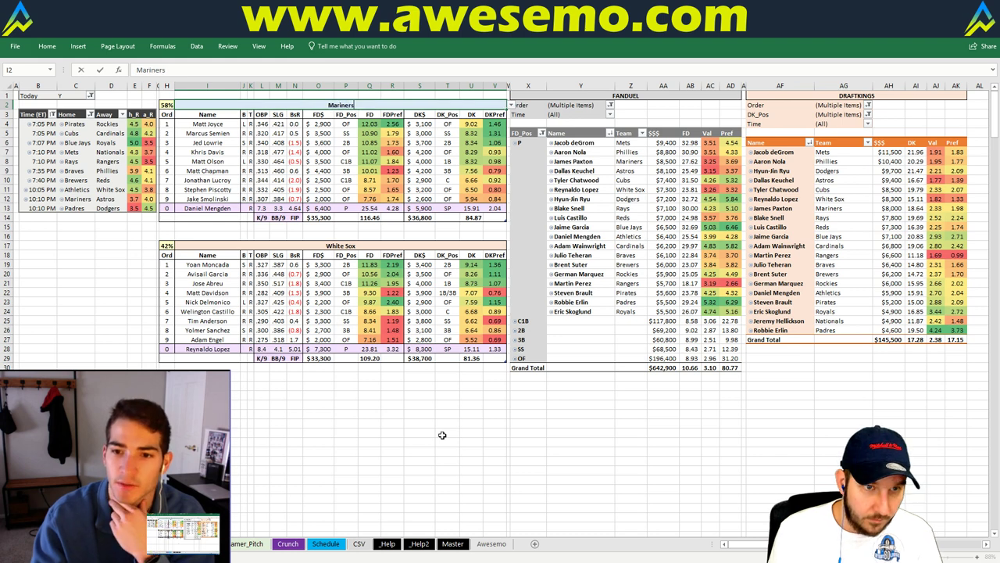
key(Return)
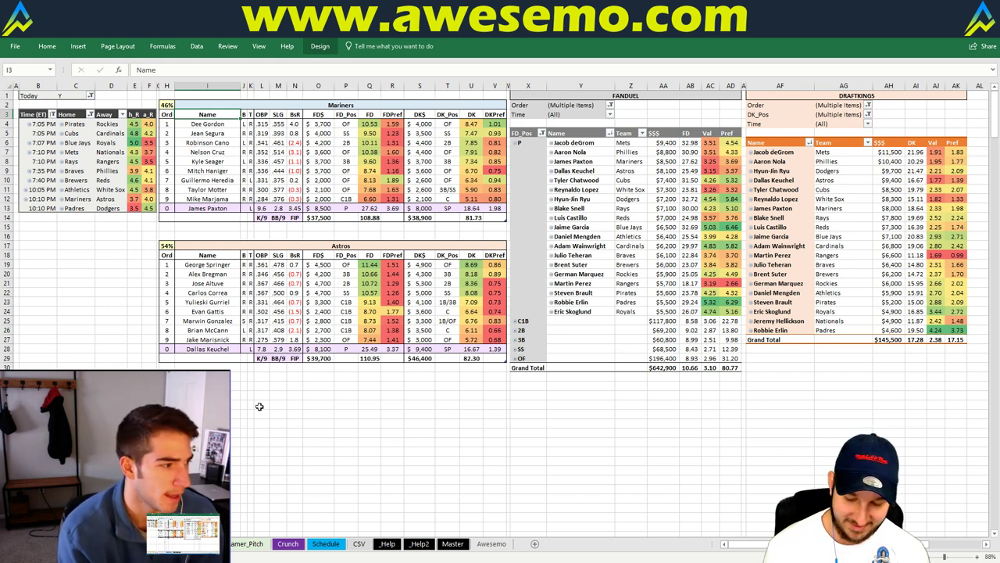
Set the home team of the matchup tables to Padres to load their game against the Dodgers
key(Up)
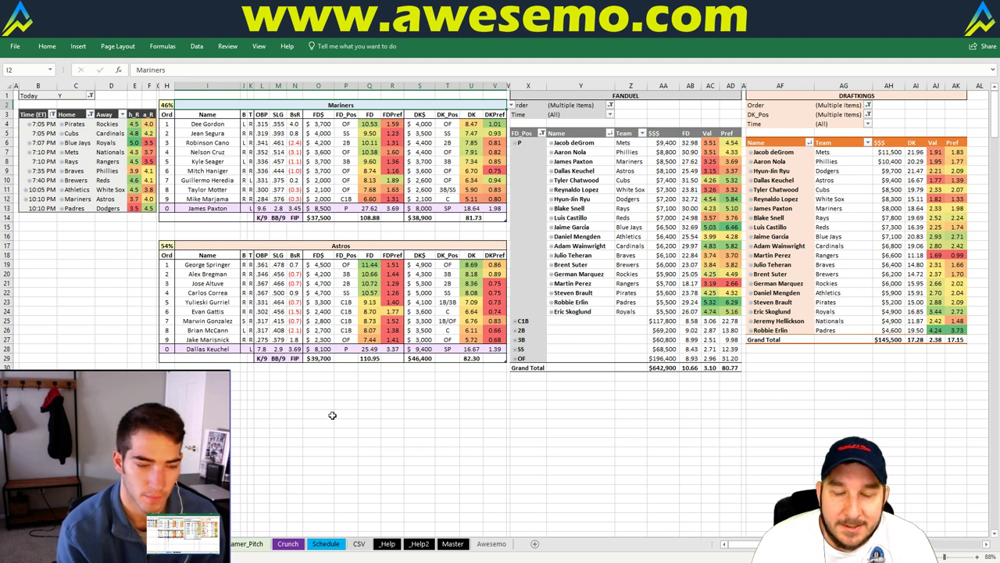
text(Padres)
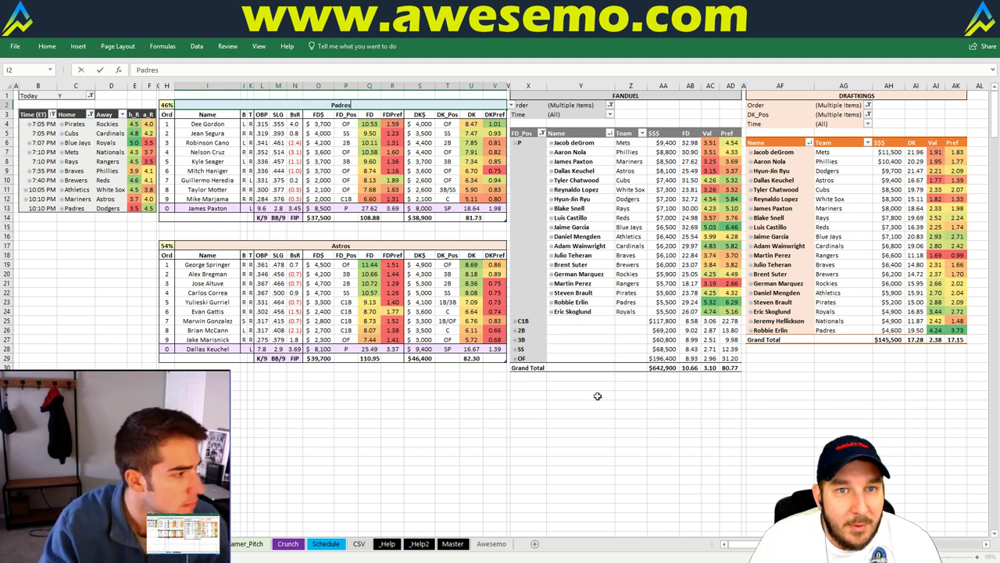
key(Return)
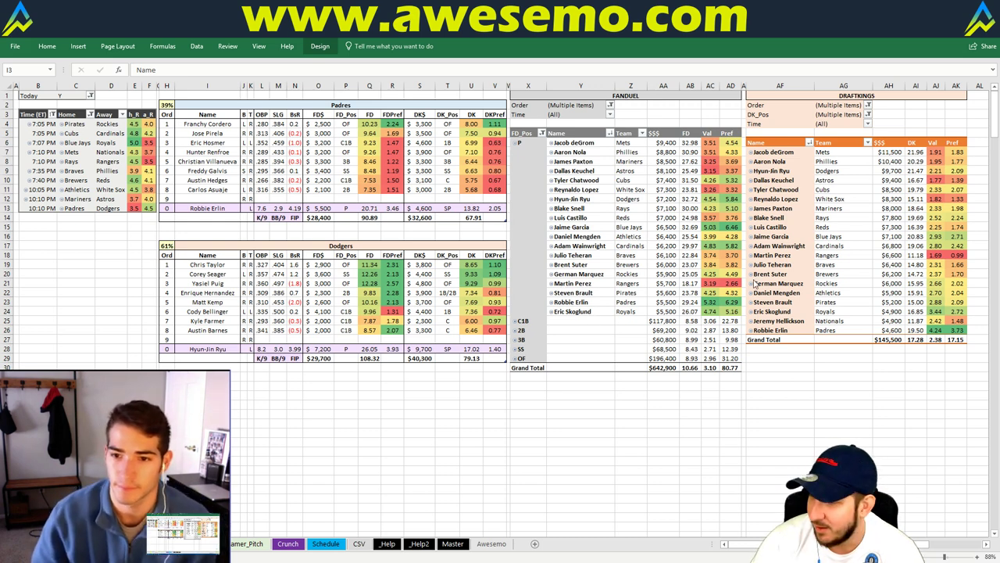
mouse_move(141, 489)
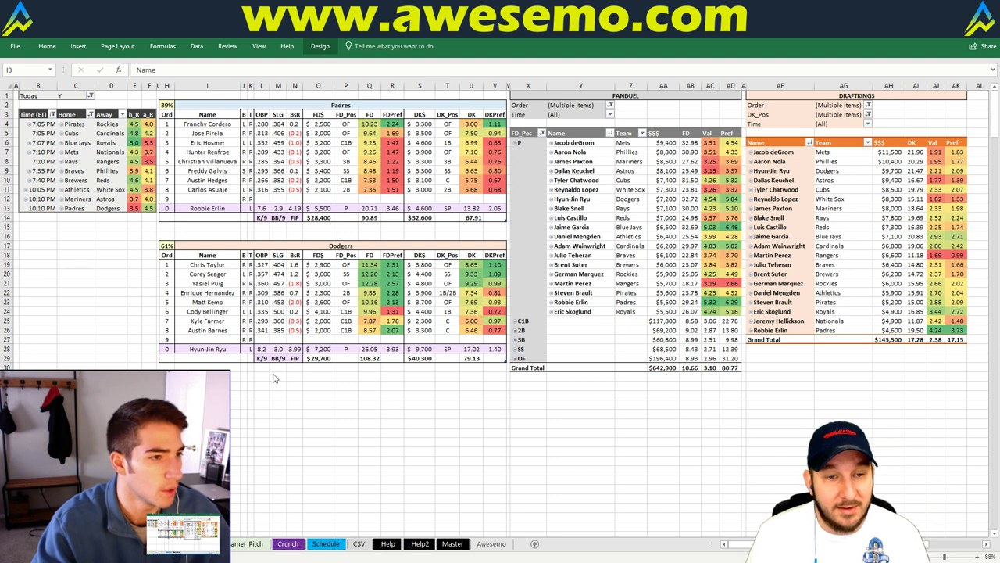
click(116, 310)
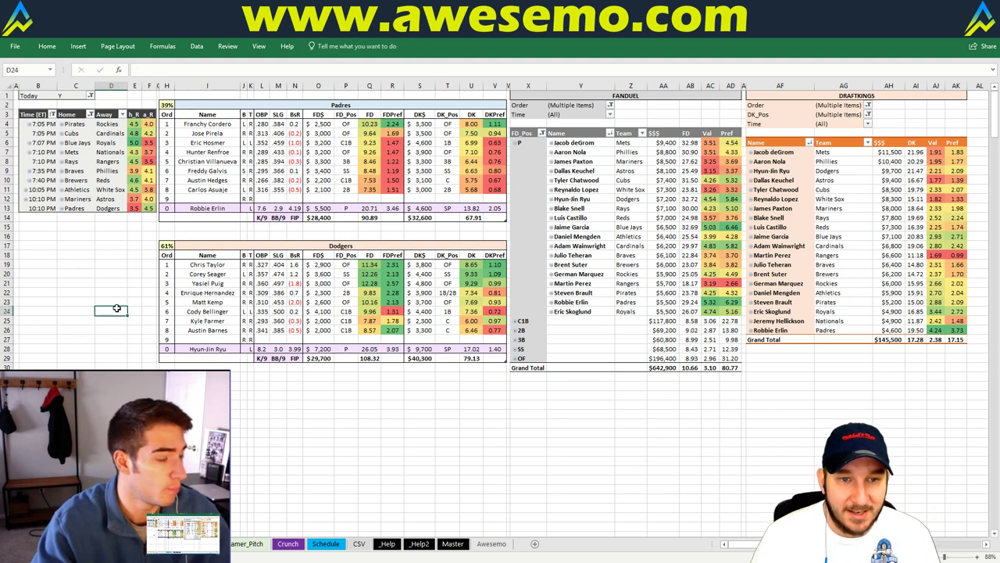
click(297, 414)
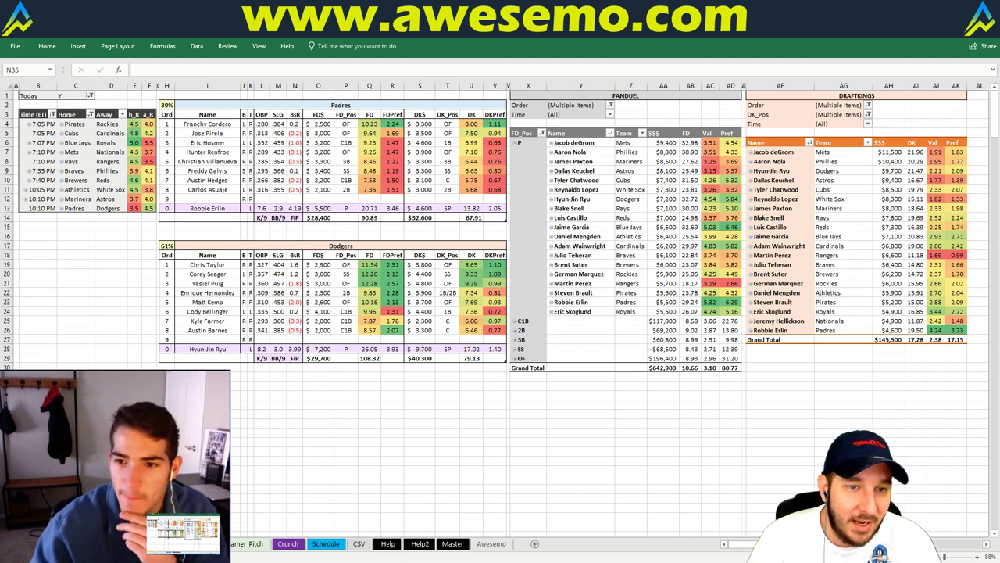
click(324, 404)
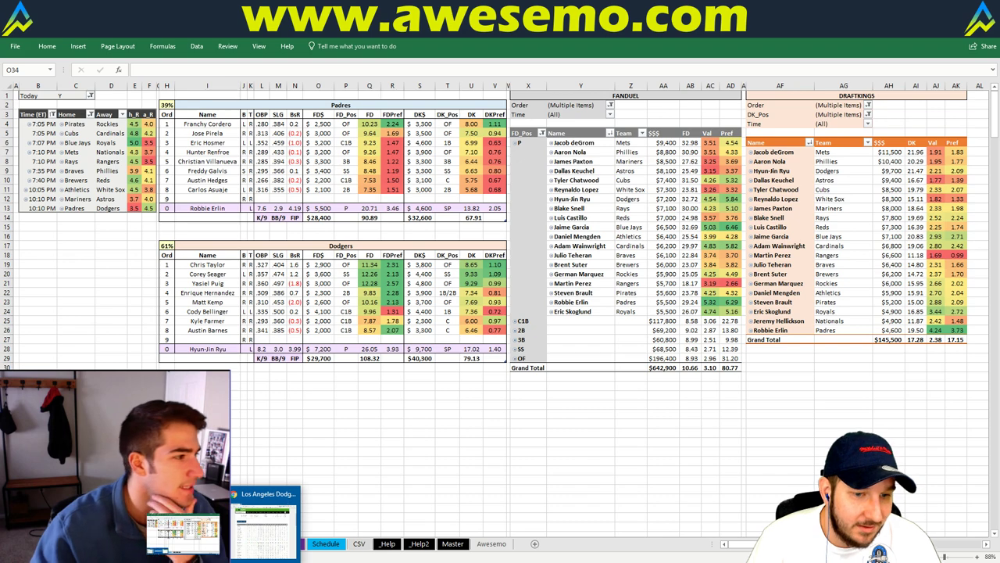
Switch to Chrome, go to fantasycruncher.com and open the FanDuel MLB lineup cruncher
key(alt+Tab)
click(414, 37)
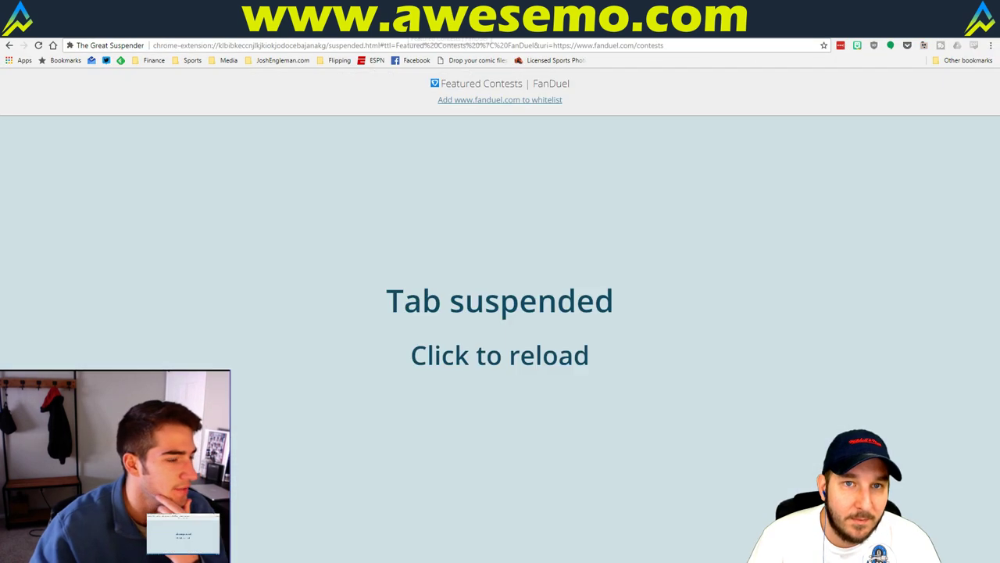
click(414, 46)
text(fantasycruncher)
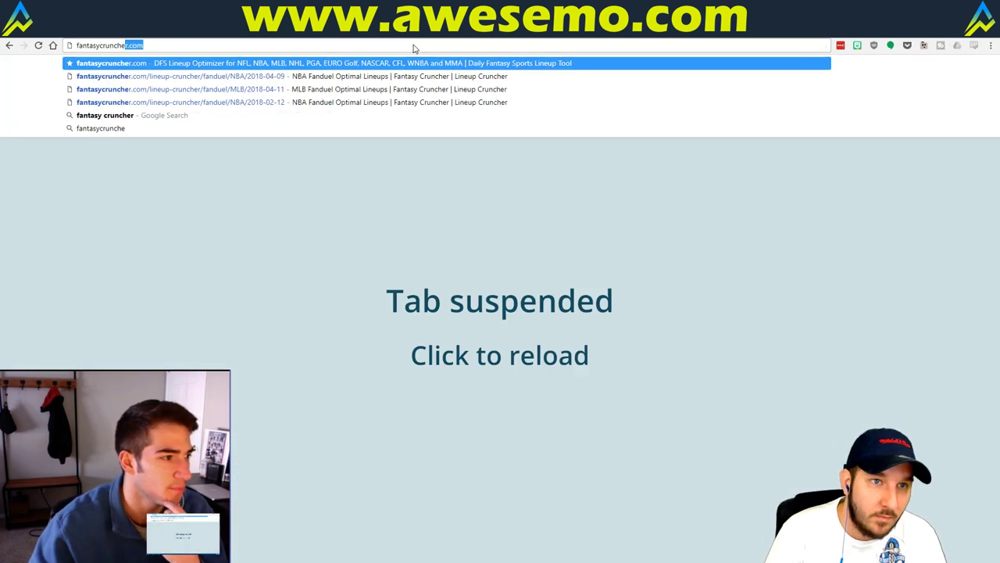
key(Return)
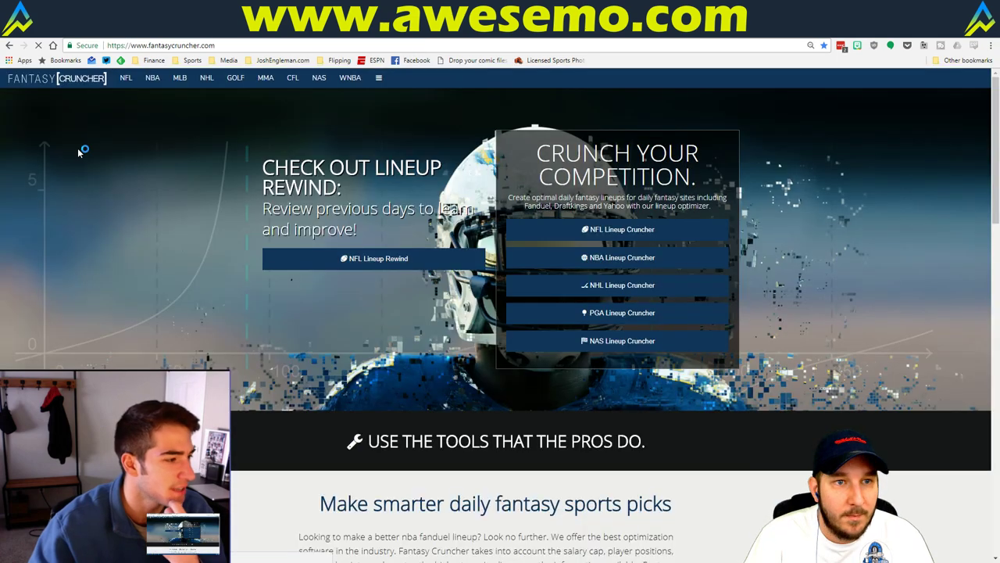
mouse_move(180, 79)
click(189, 162)
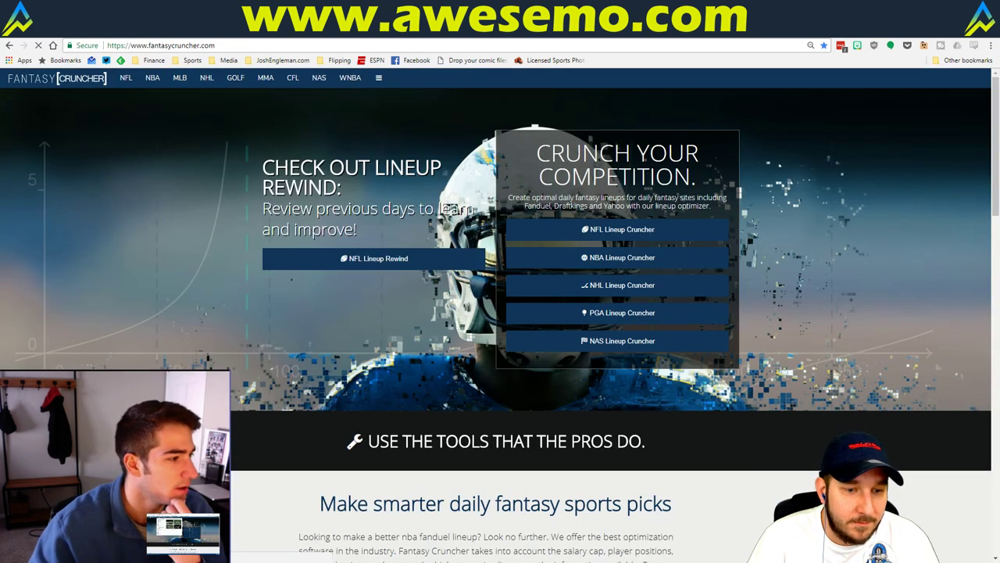
Switch to Excel and refresh the pivot table listing all players with their FD and DK projections
key(alt+Tab)
key(ctrl+Page_Up)
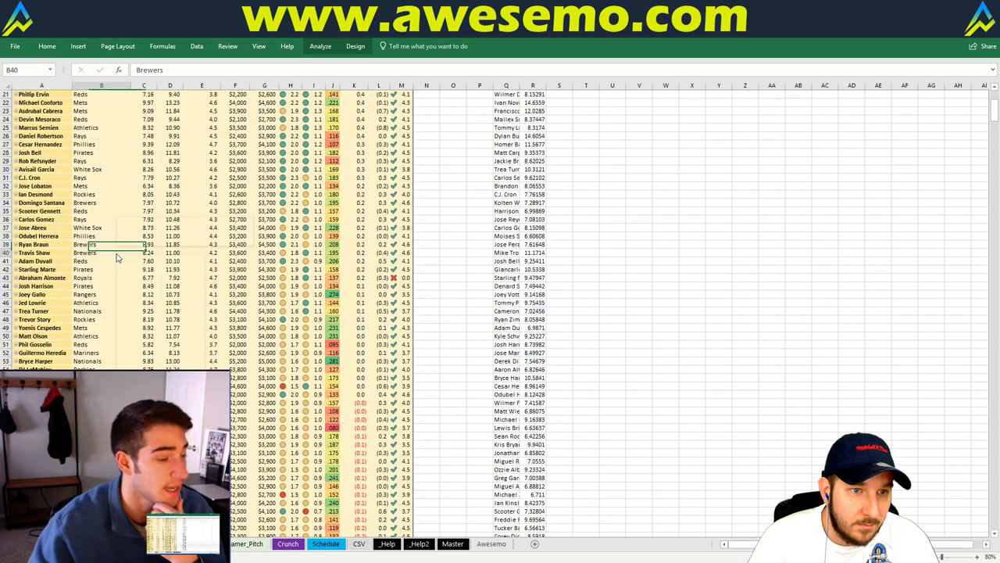
right_click(116, 252)
click(156, 287)
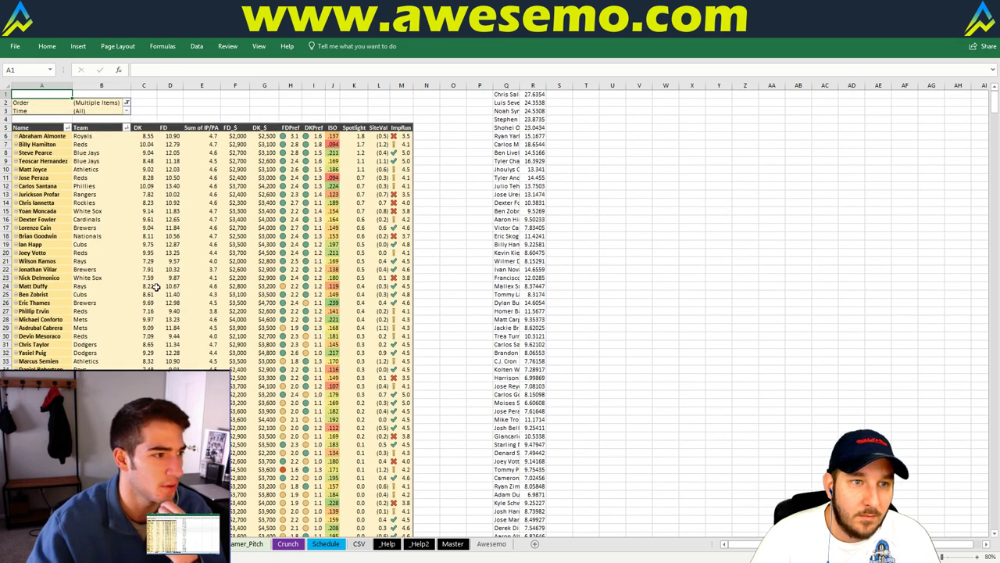
Set the player pivot table's Order filter to all items and exclude 6:35:00 PM from its Time filter
click(125, 103)
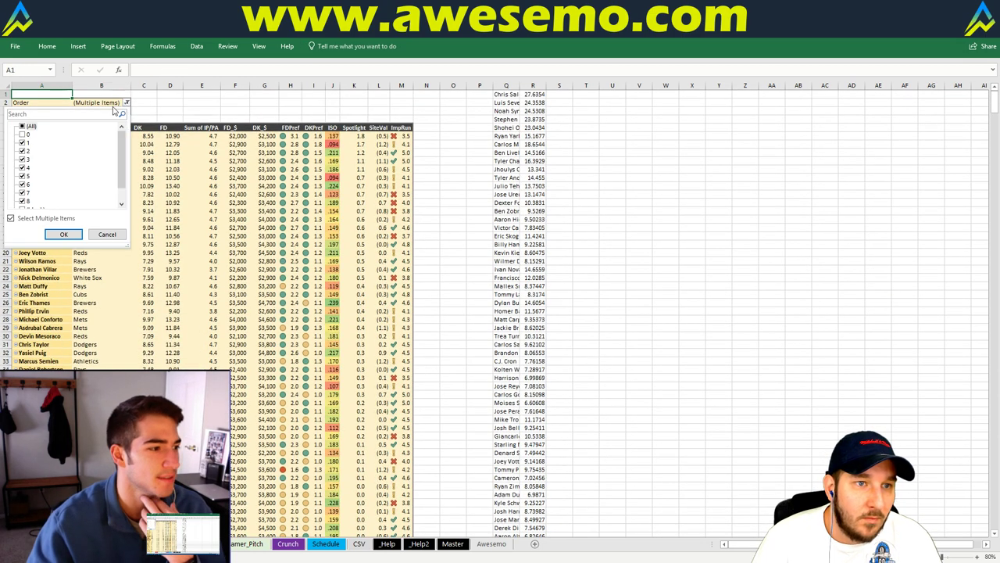
click(22, 127)
click(64, 235)
click(100, 111)
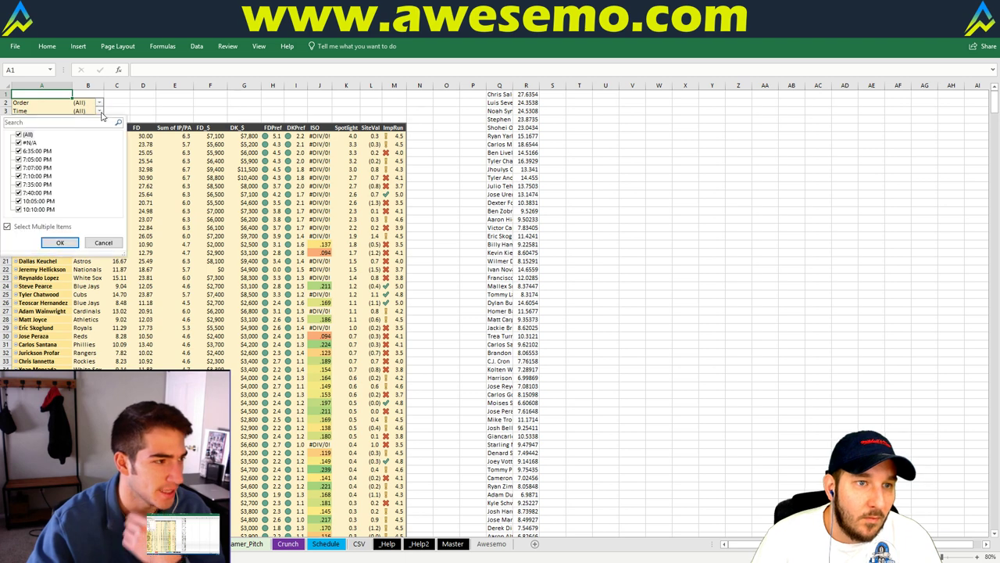
click(19, 151)
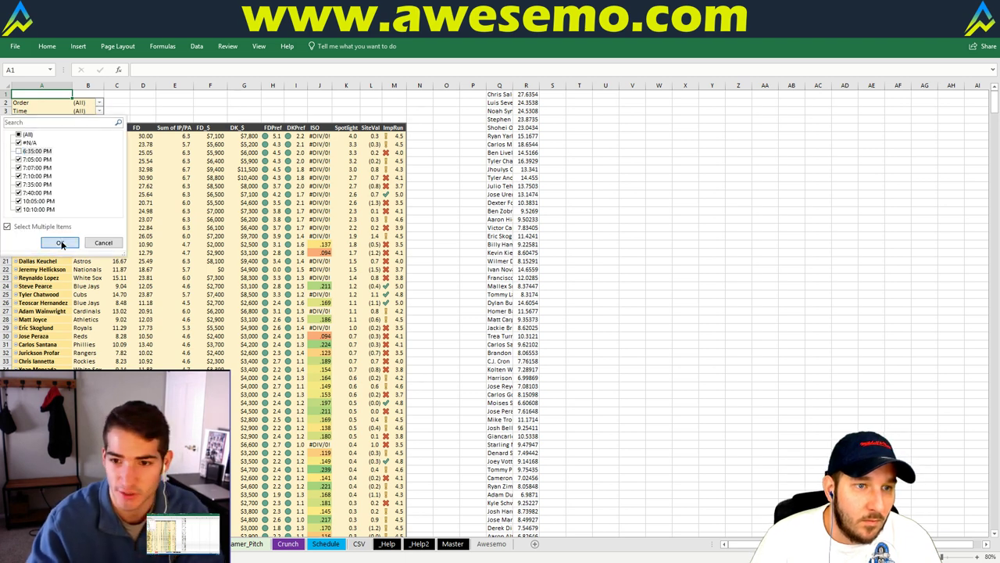
click(60, 242)
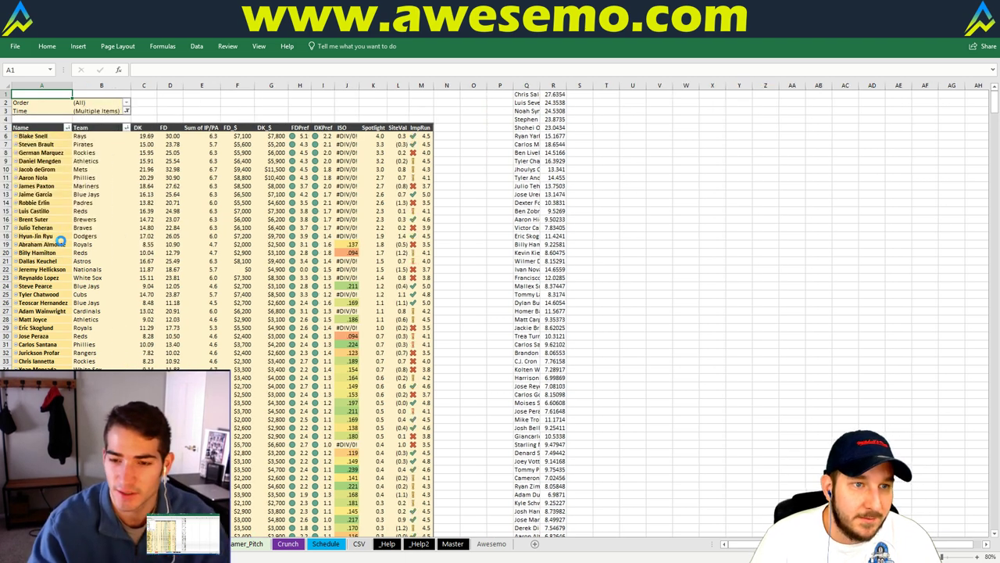
Move the FD projection column ahead of the DK column in the player pivot table
click(45, 137)
click(167, 129)
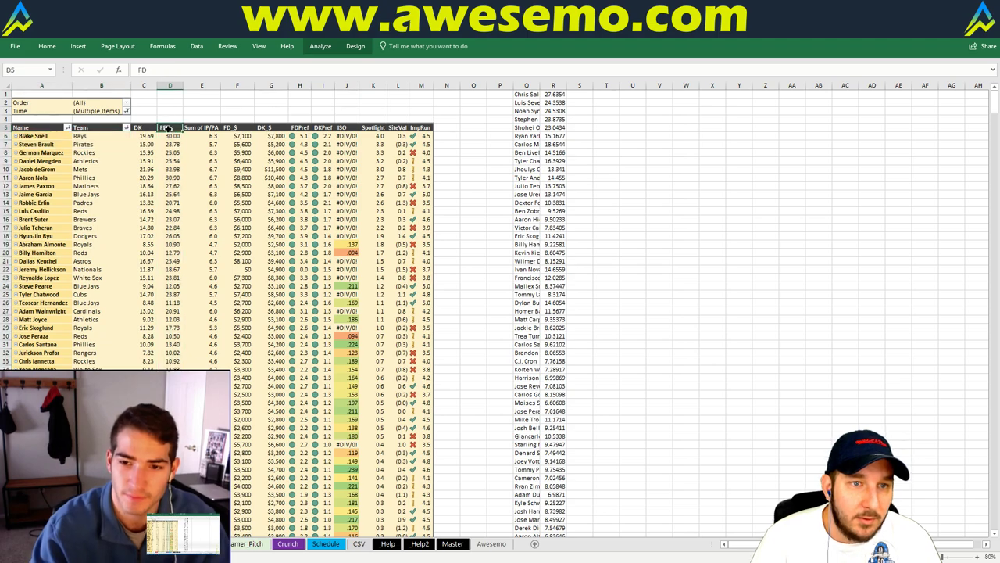
drag(167, 130, 115, 134)
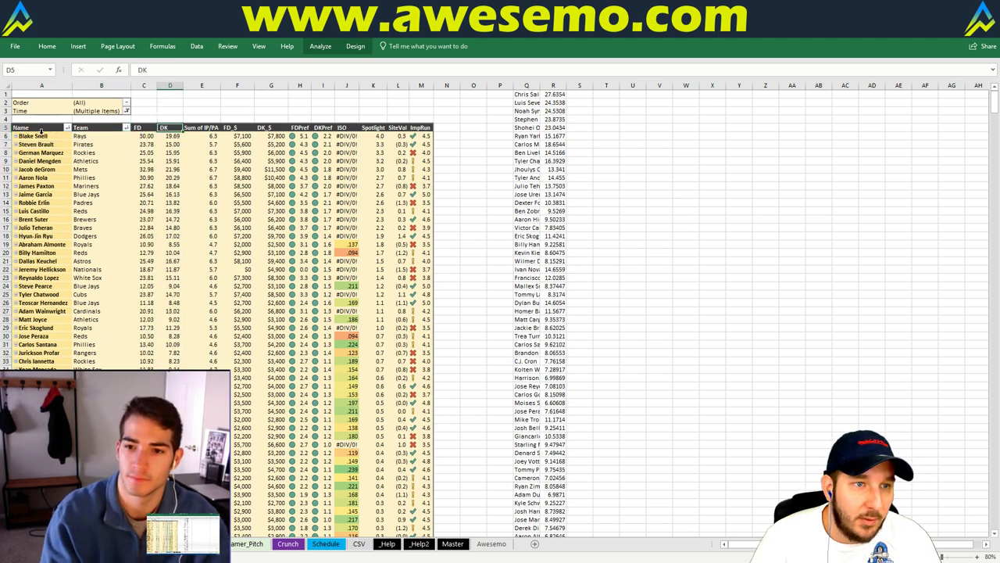
Copy the Name, Team and FD data of all players and paste the values starting at cell Q1
drag(34, 136, 86, 136)
key(ctrl+shift+Down)
key(shift+Right)
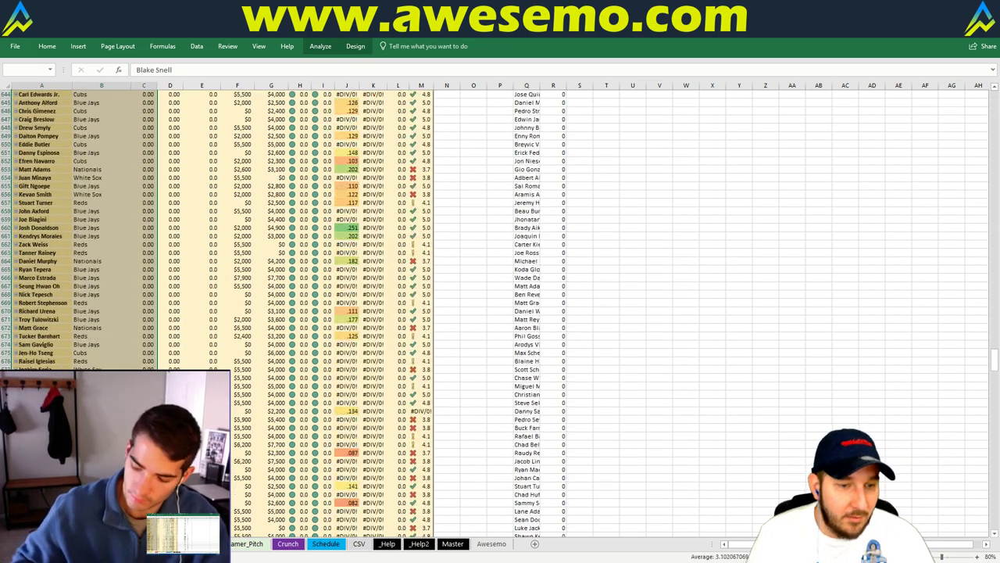
scroll(500, 313, down, 20)
key(shift+Right)
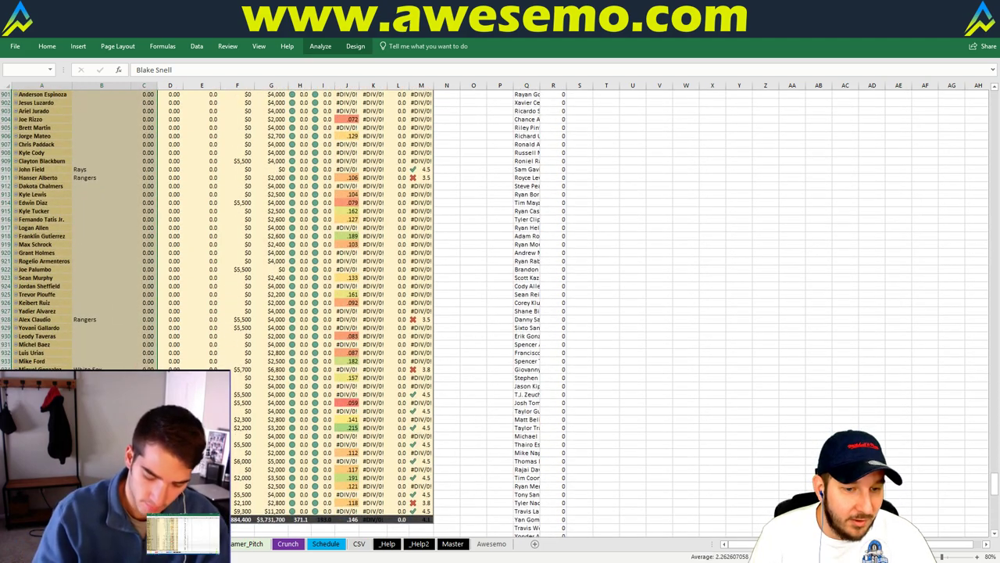
key(ctrl+c)
drag(995, 489, 594, 59)
click(529, 85)
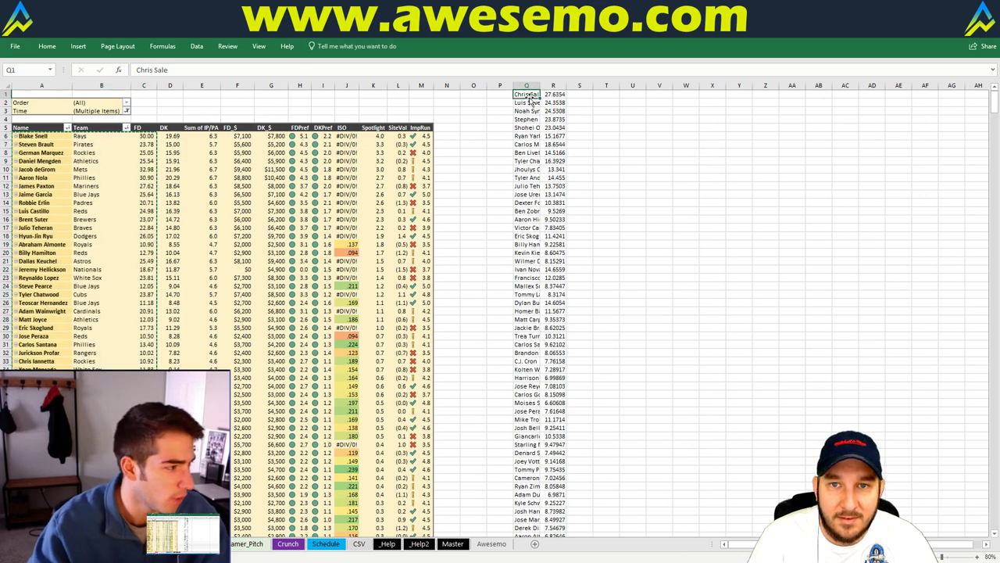
right_click(531, 88)
click(552, 138)
Delete the pasted team column R and copy the new player names and FD projections in Q1:R946
click(554, 85)
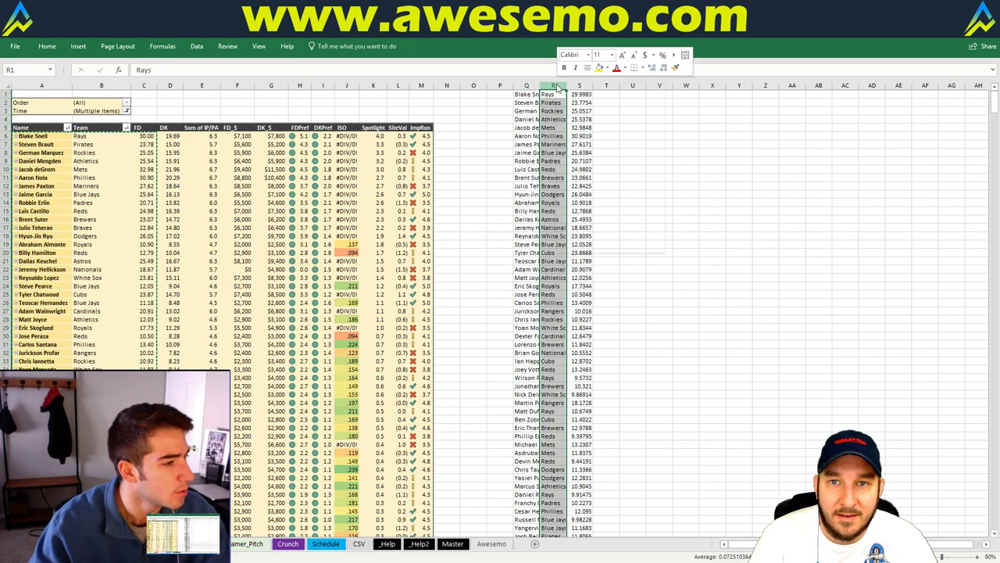
right_click(564, 84)
click(617, 179)
click(532, 94)
drag(533, 94, 542, 194)
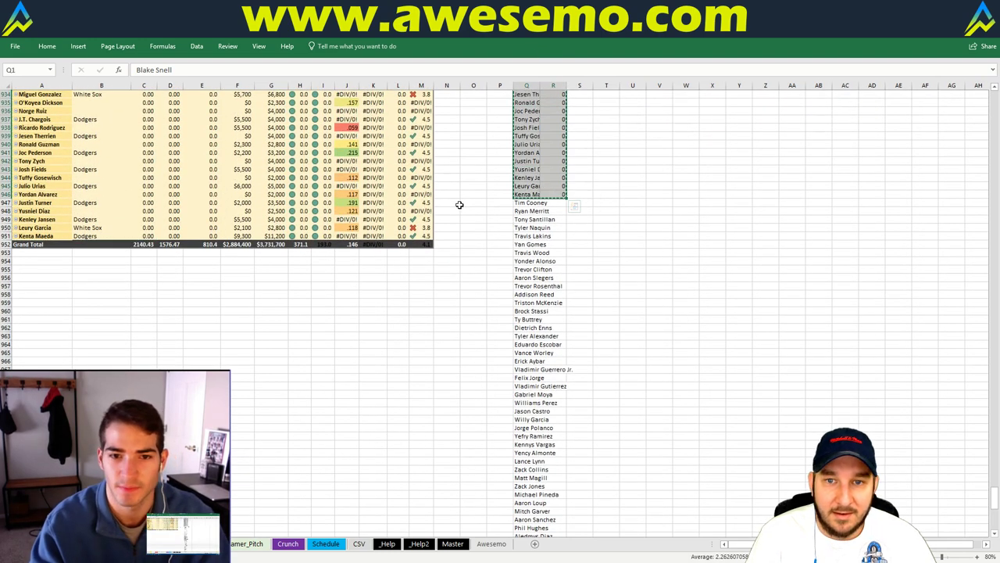
Switch to FantasyCruncher and upload the copied names and projections as custom MLB FanDuel player projections, dismissing the player errors message
key(alt+Tab)
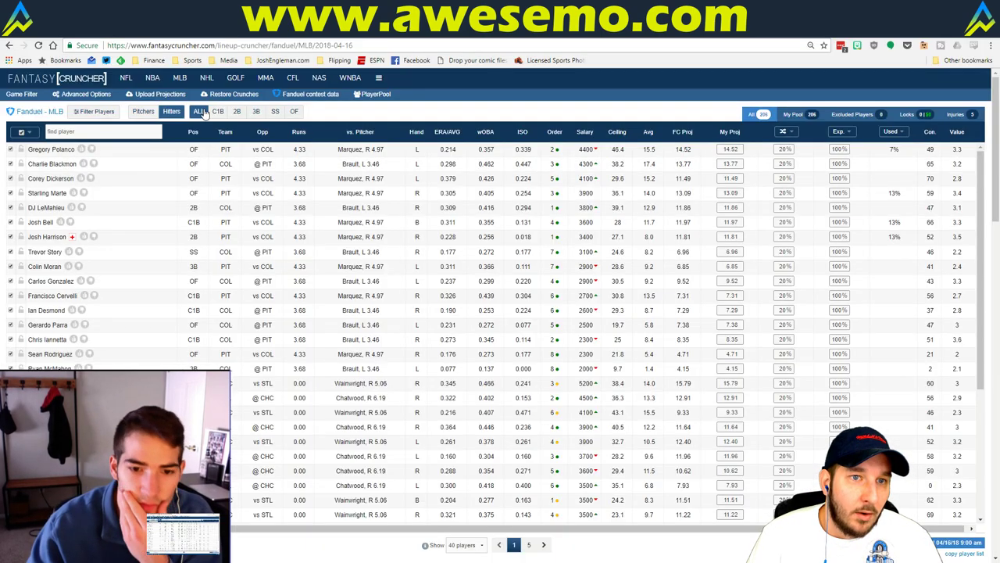
click(161, 95)
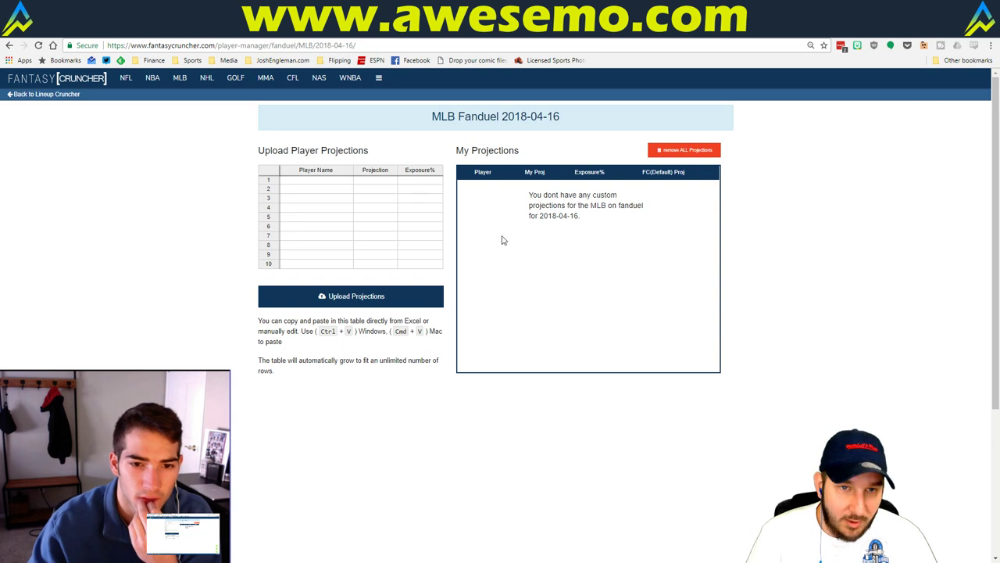
click(301, 183)
key(ctrl+v)
click(334, 295)
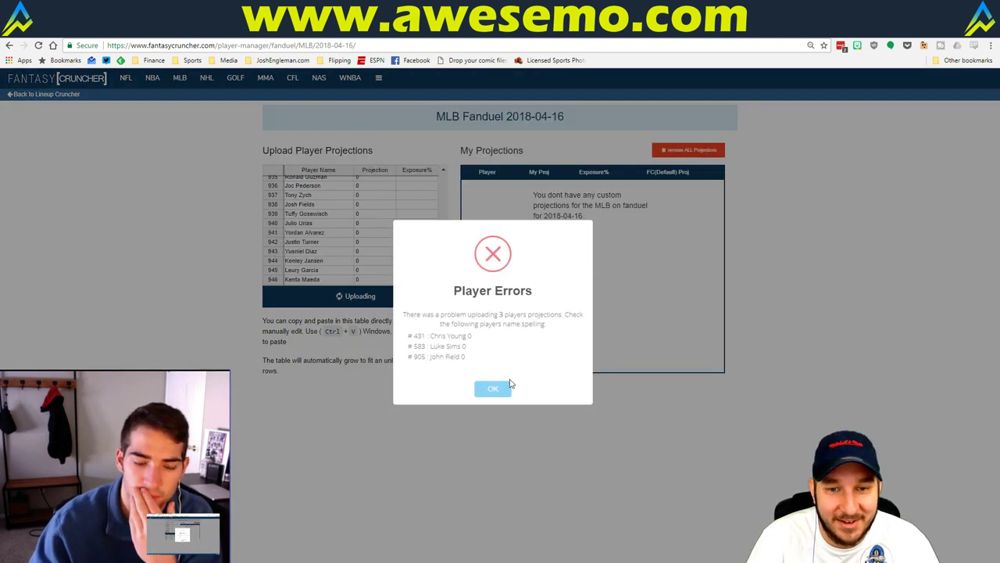
click(504, 385)
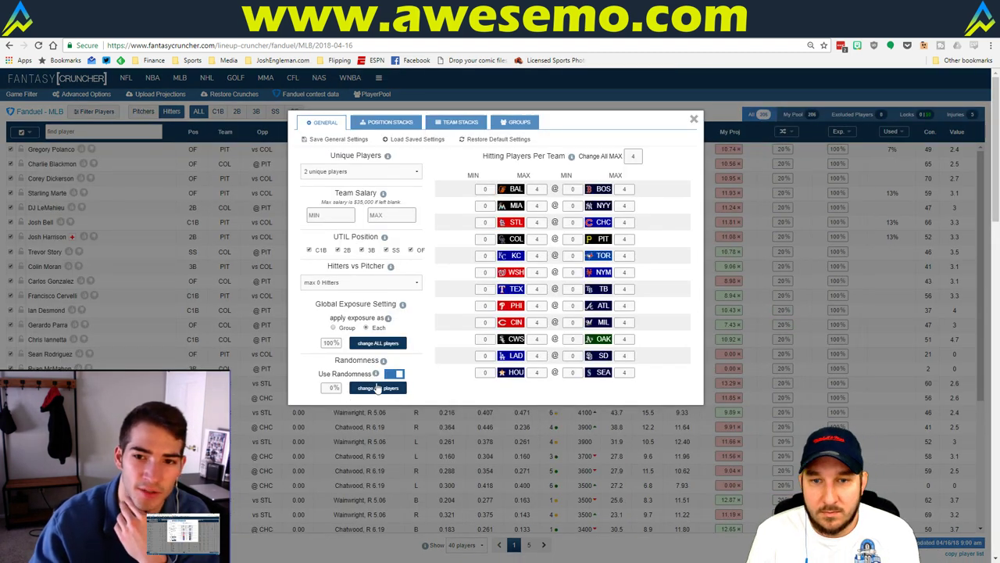
Set the global exposure to 80% and apply it to all players in the advanced options
double_click(331, 343)
text(80)
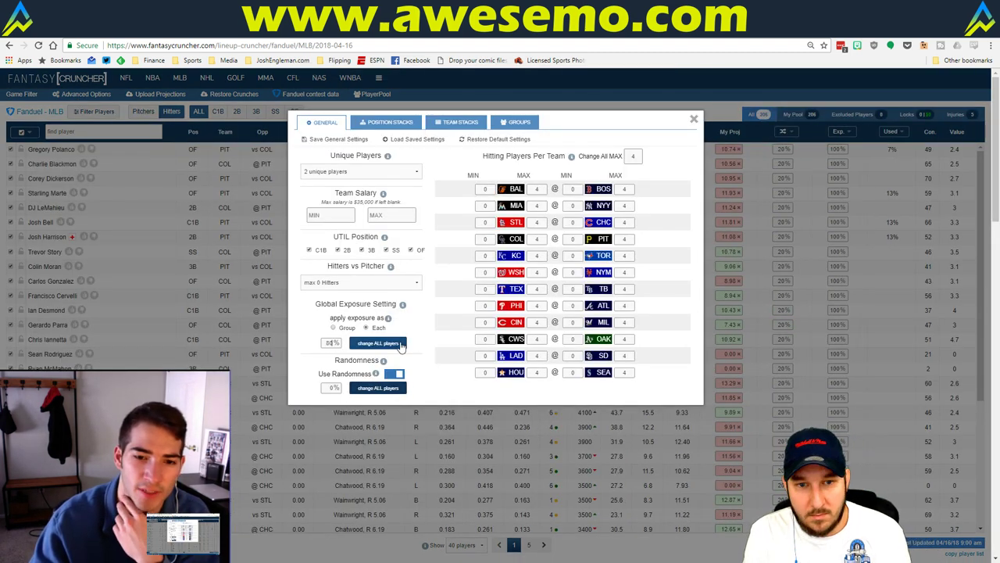
click(397, 346)
Check the team stack, position stack and general settings, and close the advanced options
click(451, 125)
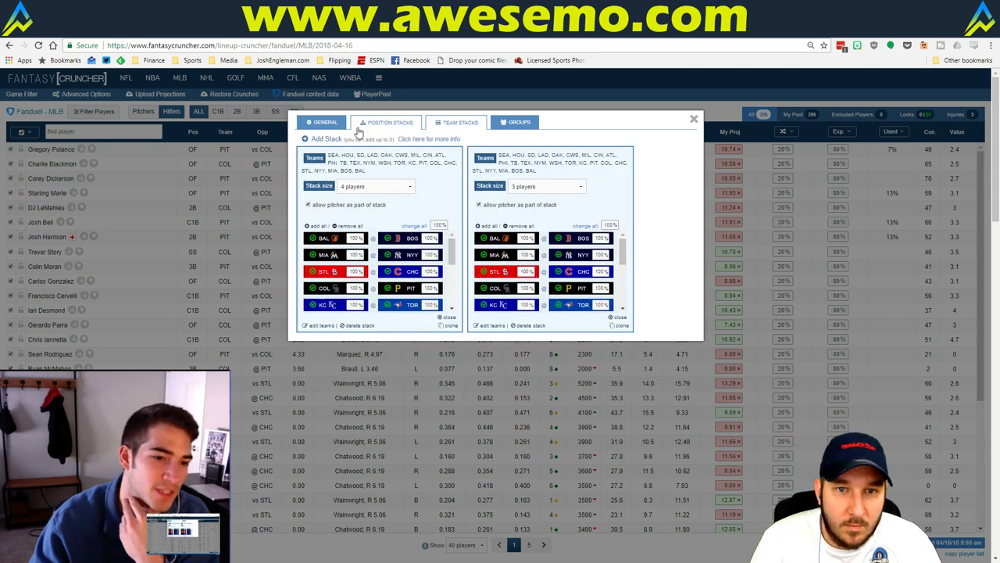
click(356, 131)
click(324, 126)
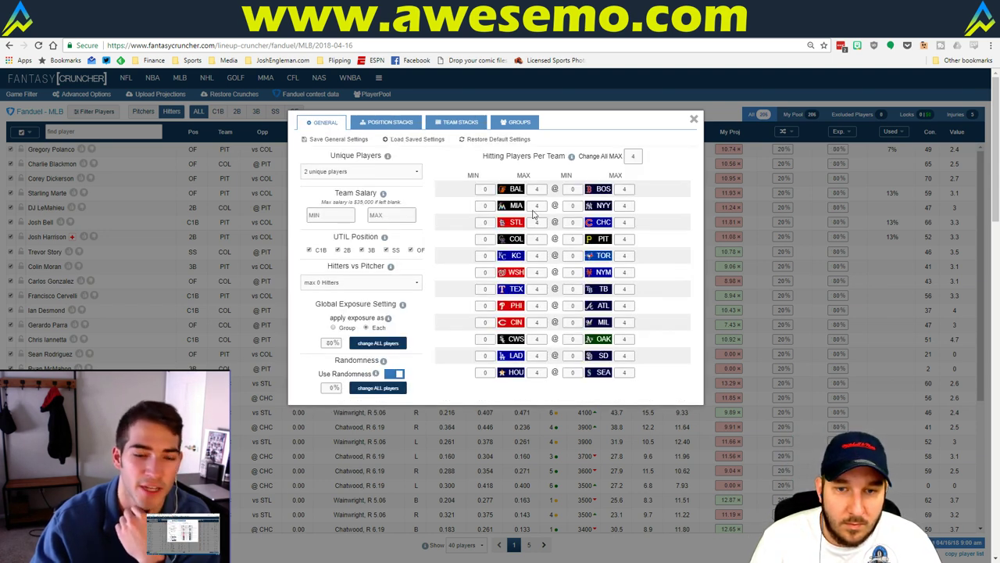
click(692, 123)
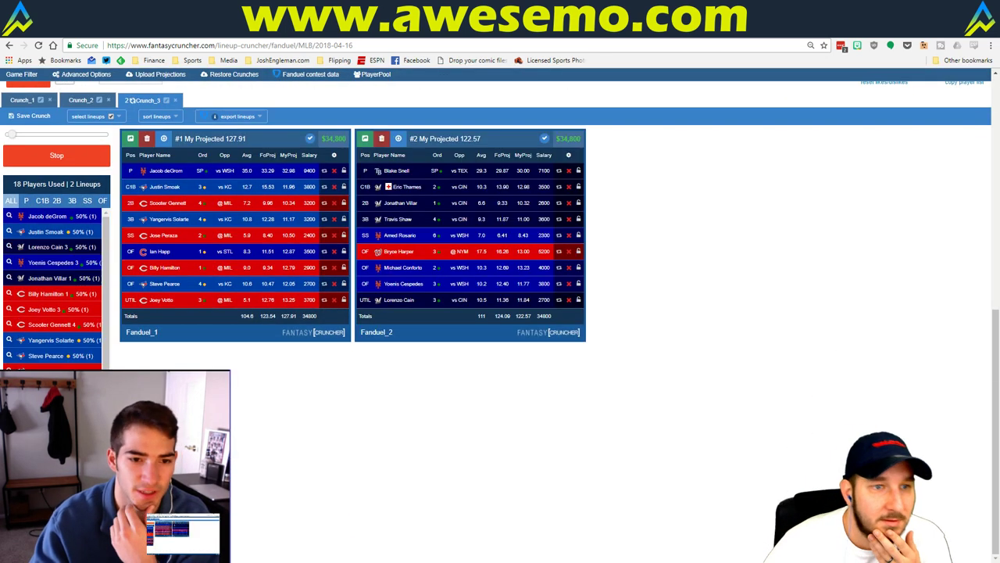
Close the Crunch_1 and Crunch_2 results and show only the pitchers used in the Crunch_3 lineups
click(50, 101)
click(50, 101)
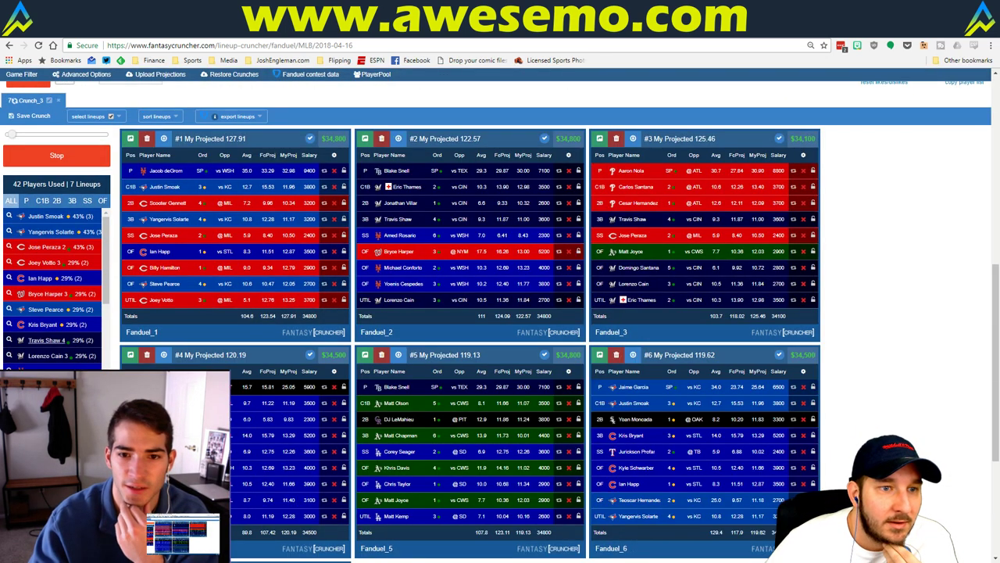
click(26, 200)
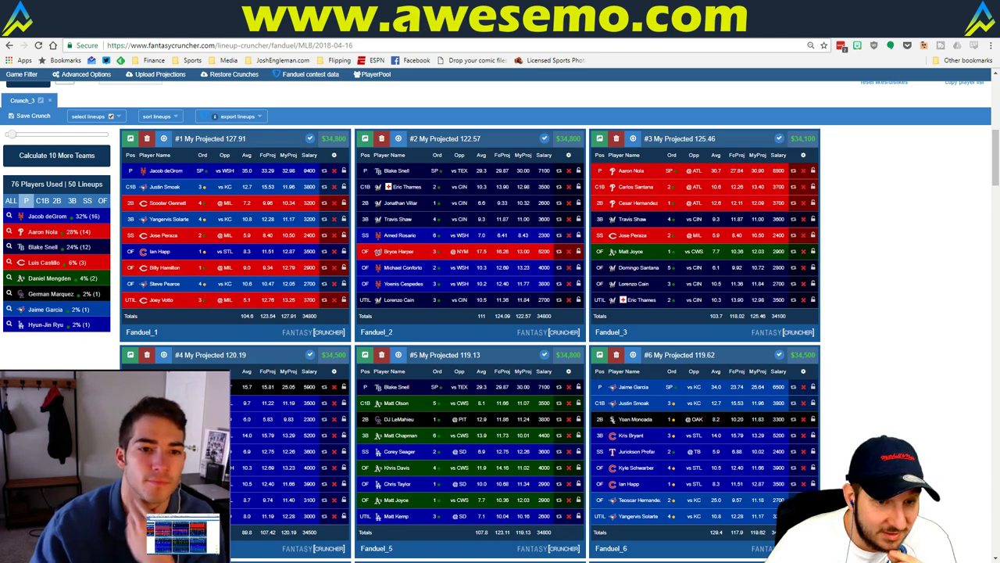
Compare the pitcher exposures in the crunched lineups with the FanDuel pitcher projections in the Excel matchup workbook
key(alt+Tab)
key(ctrl+Page_Down)
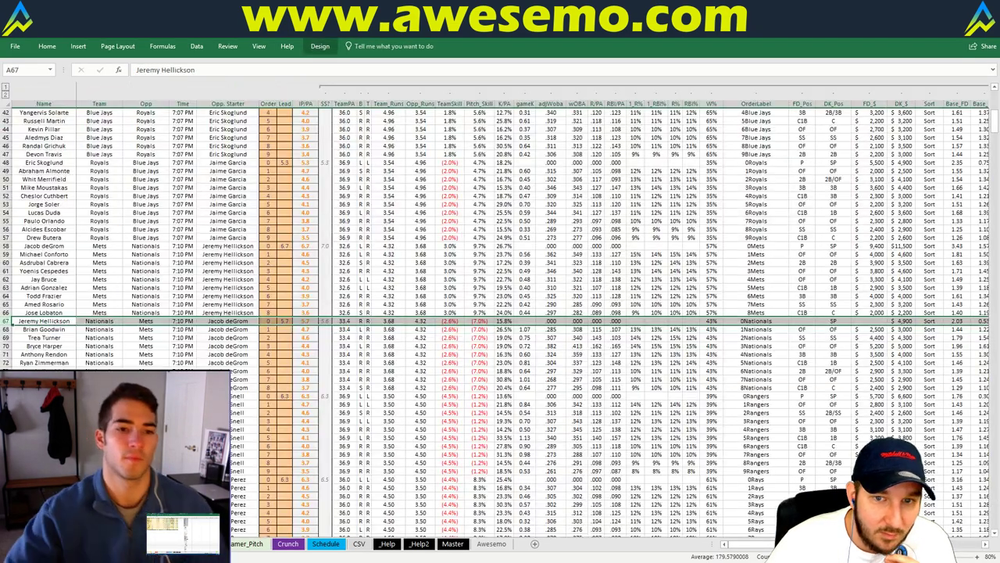
click(225, 547)
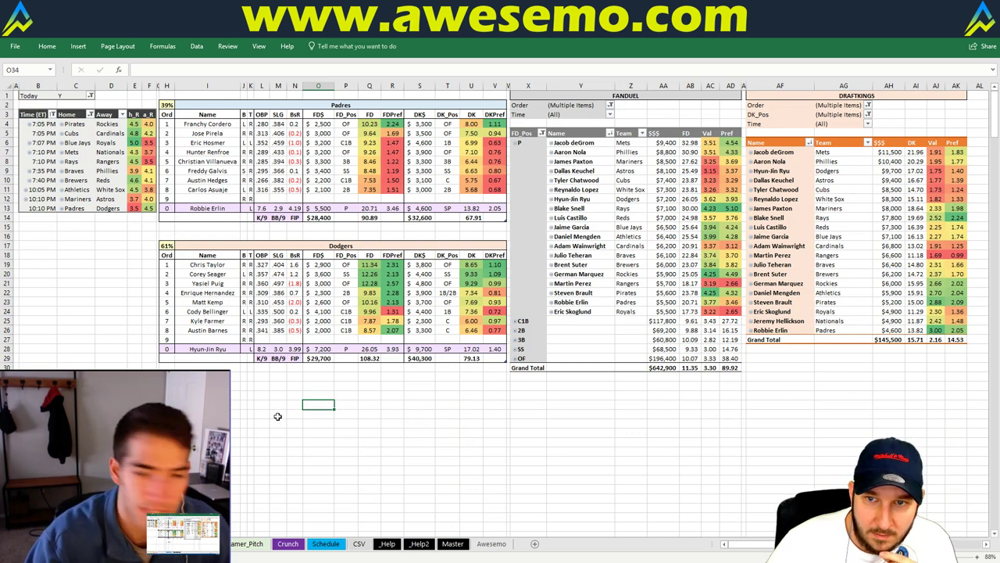
right_click(680, 264)
key(Escape)
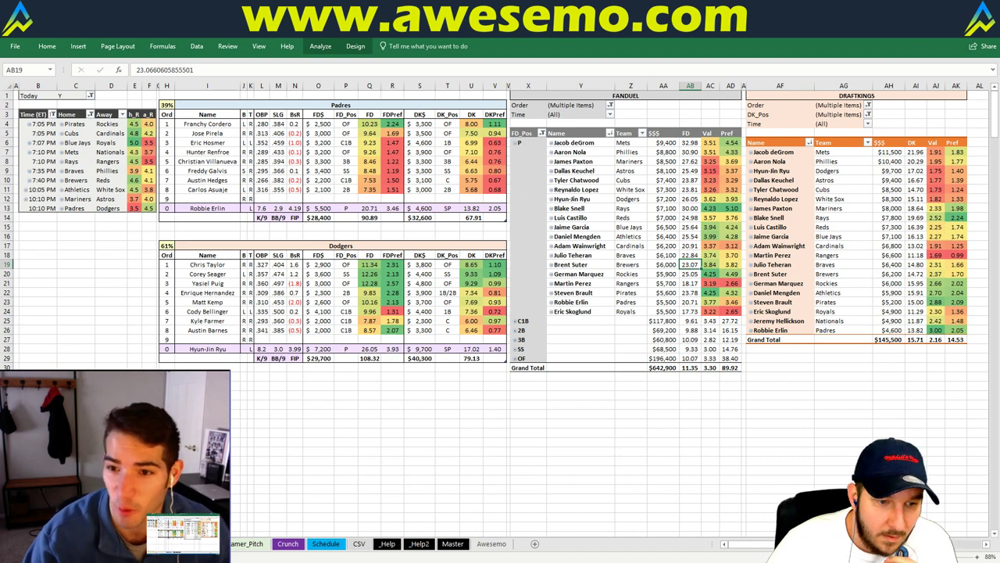
key(alt+Tab)
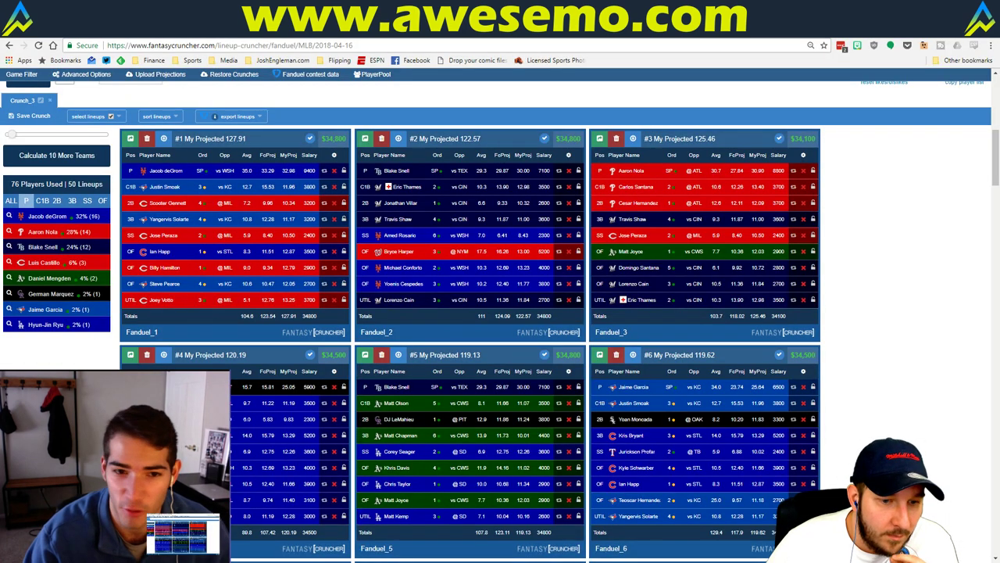
key(alt+Tab)
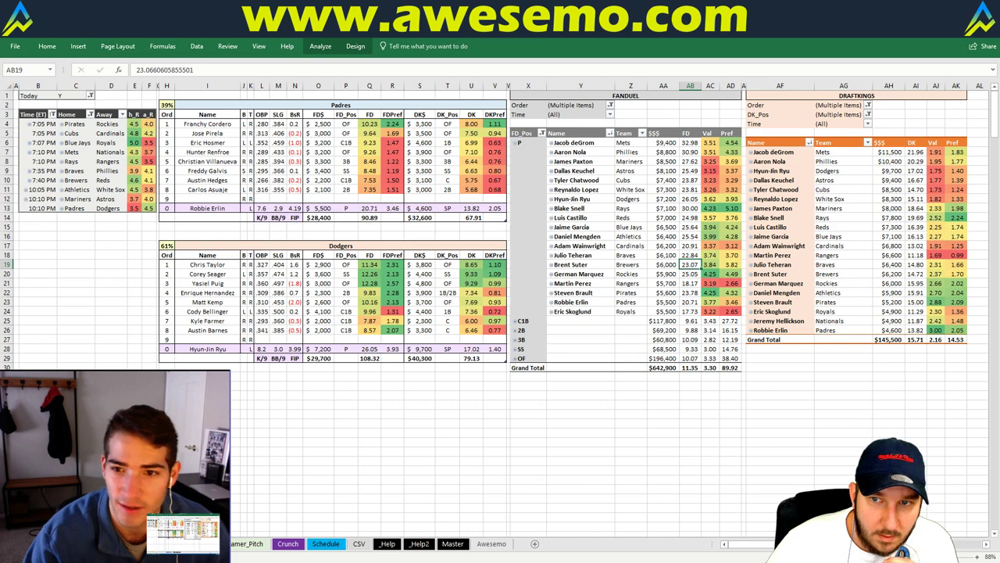
key(alt+Tab)
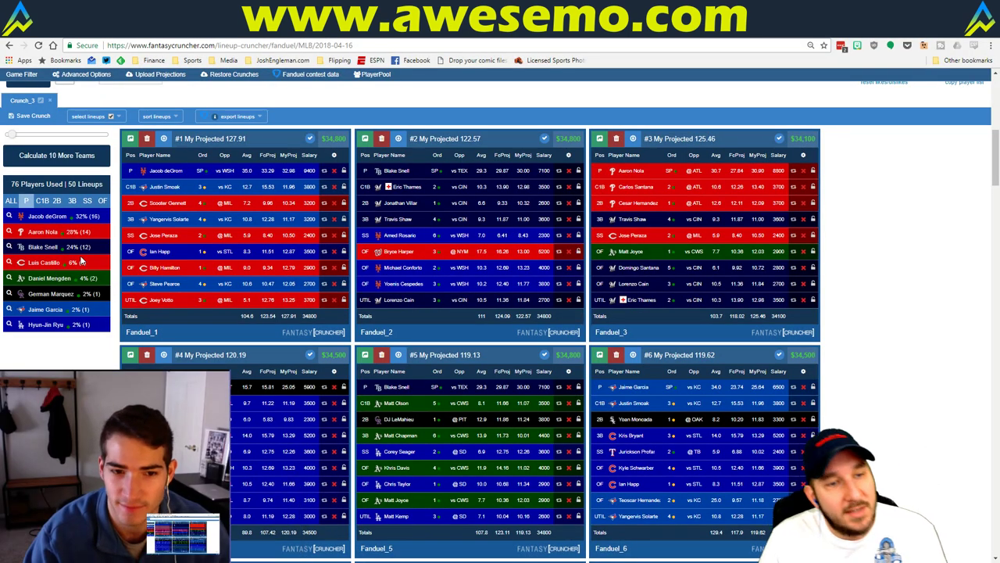
List all players used in the FanDuel lineups again, and switch to the Excel matchup workbook to load the Brewers matchup
click(12, 203)
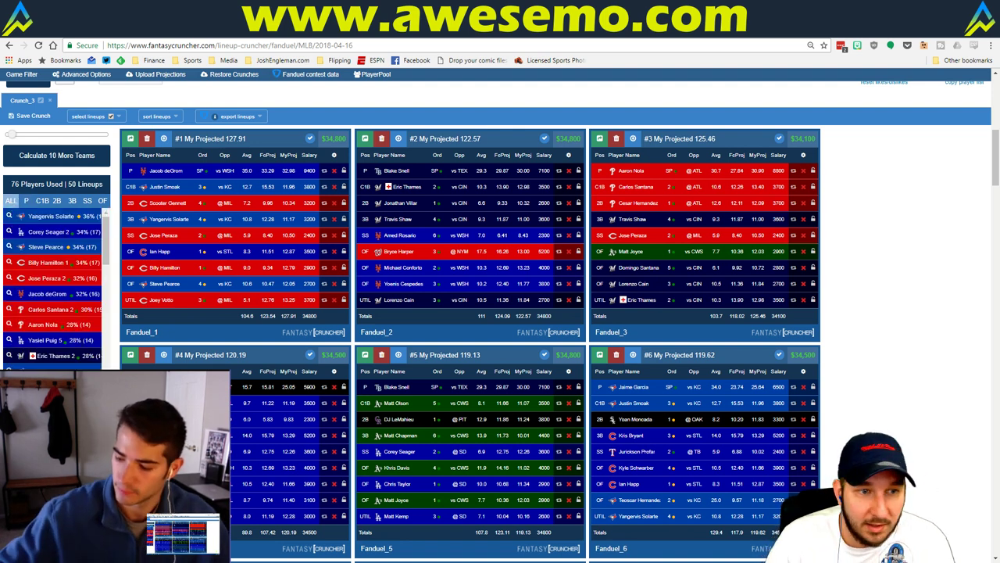
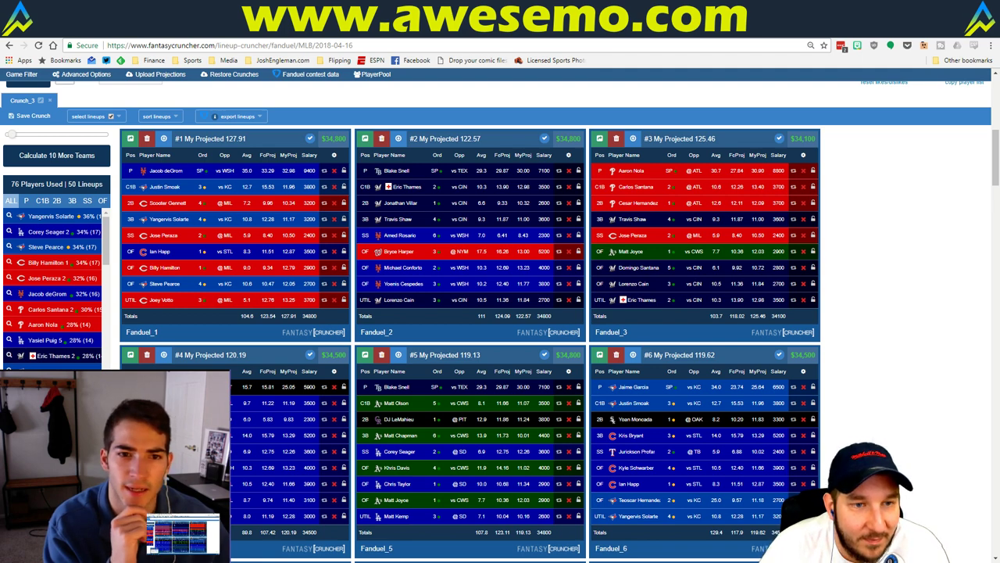
key(alt+Tab)
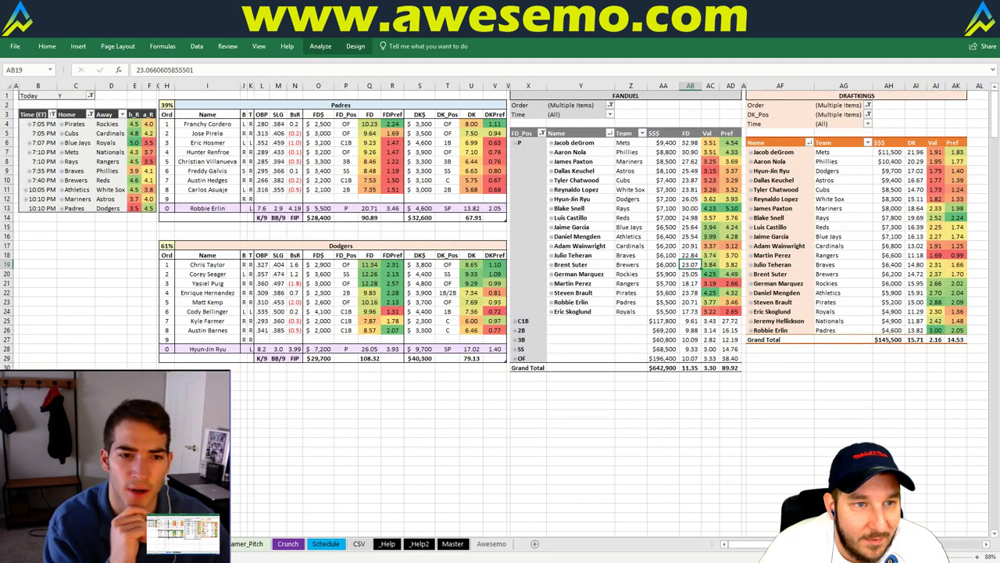
click(401, 96)
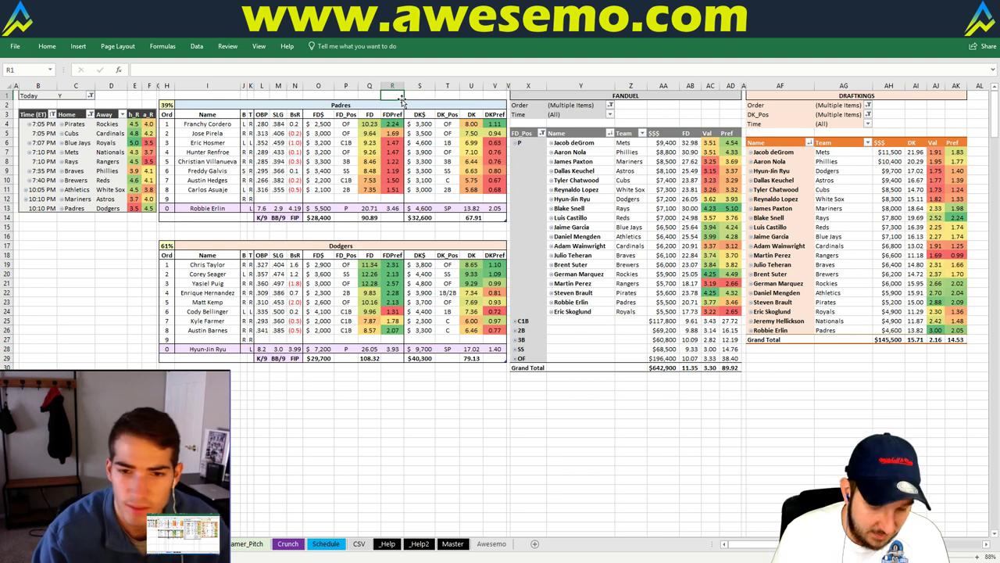
text(Brewers)
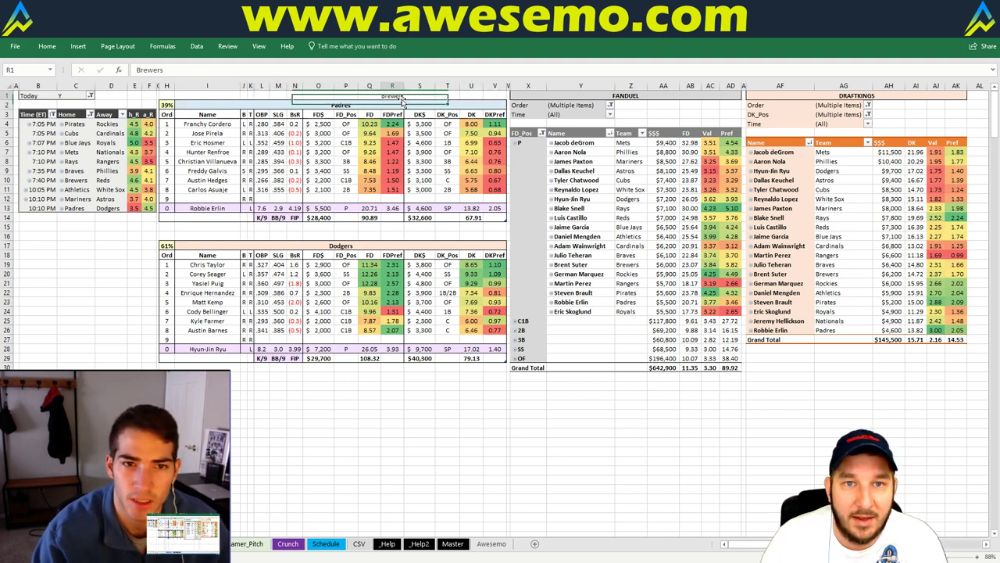
key(Return)
text(Brew)
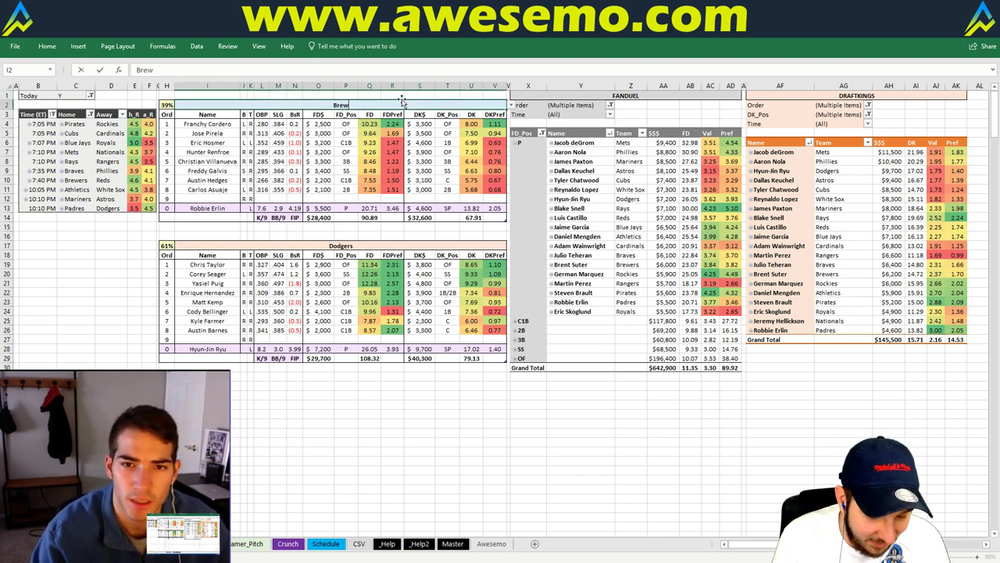
text(ers)
key(Return)
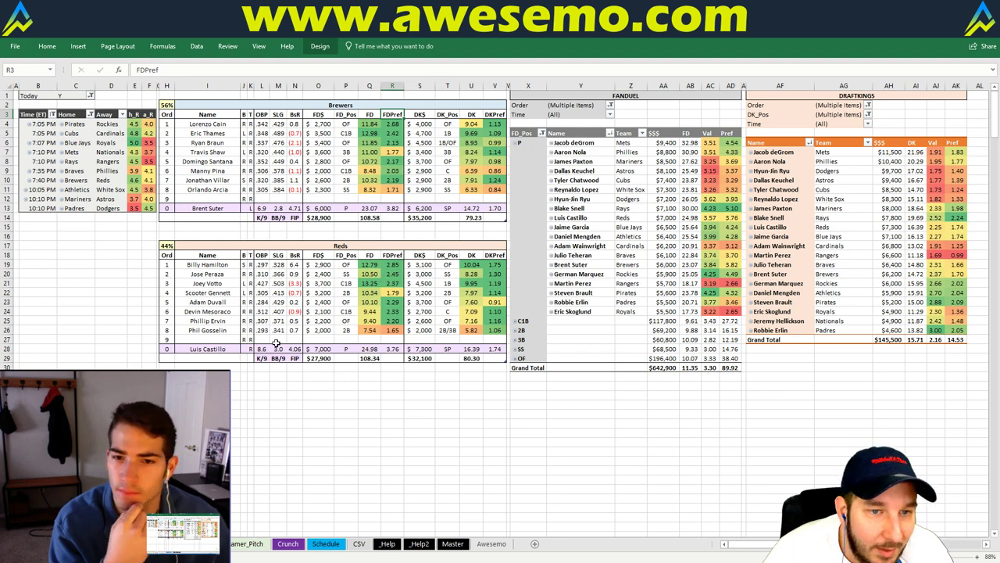
Return to FantasyCruncher, review the FanDuel player pool and lineups, and open the DraftKings MLB lineup optimizer
click(270, 535)
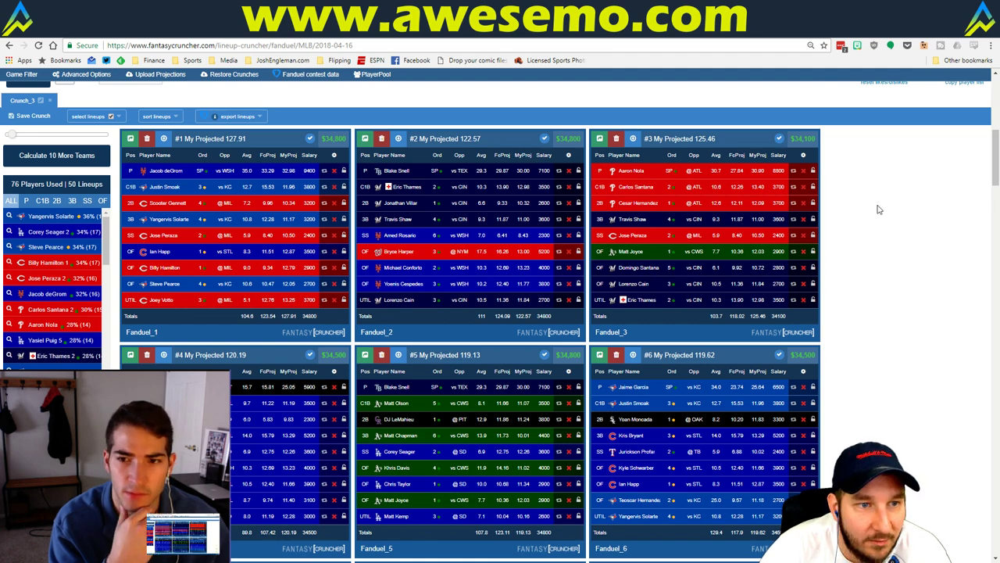
scroll(878, 209, up, 2)
scroll(878, 210, down, 3)
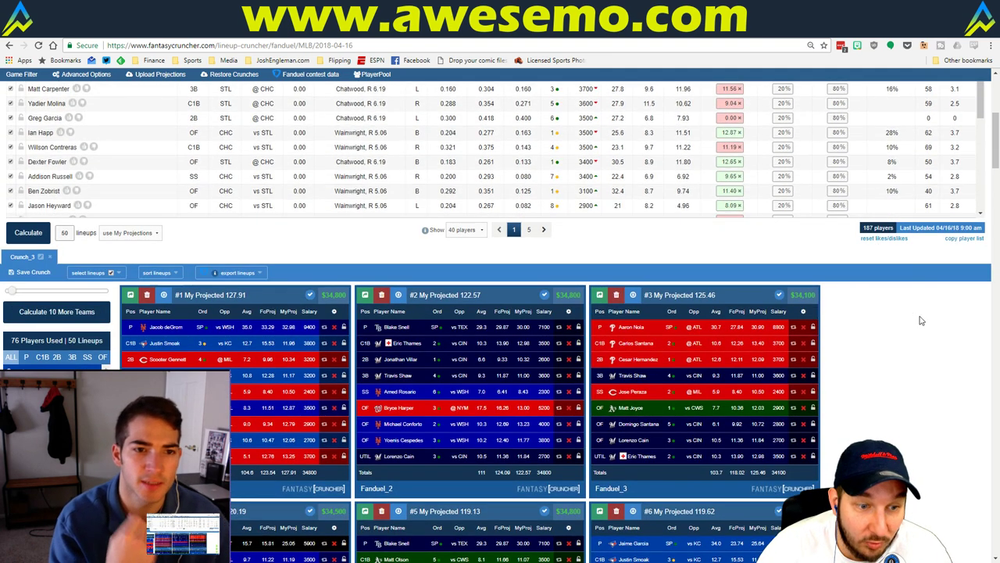
scroll(923, 325, down, 1)
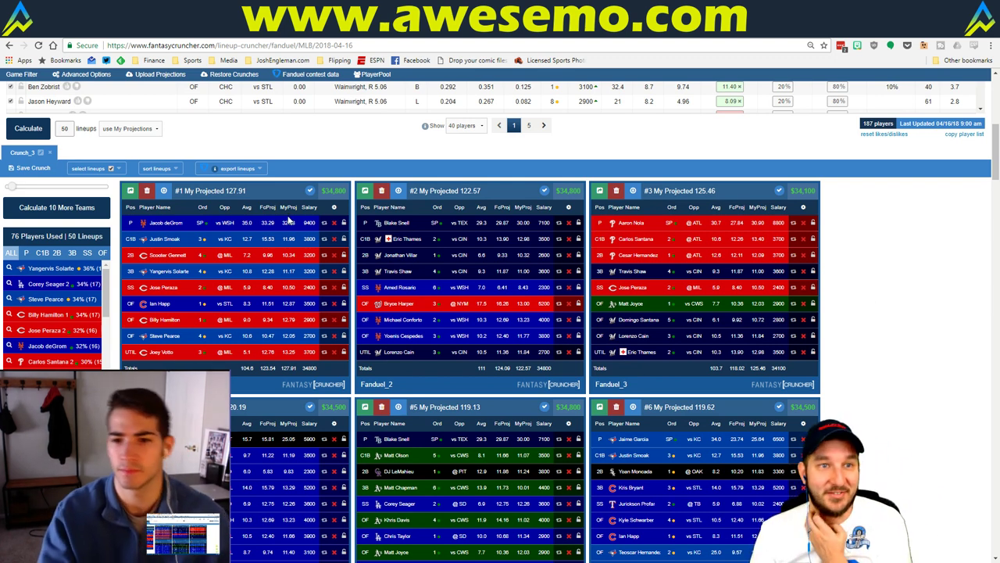
scroll(176, 93, up, 10)
mouse_move(180, 92)
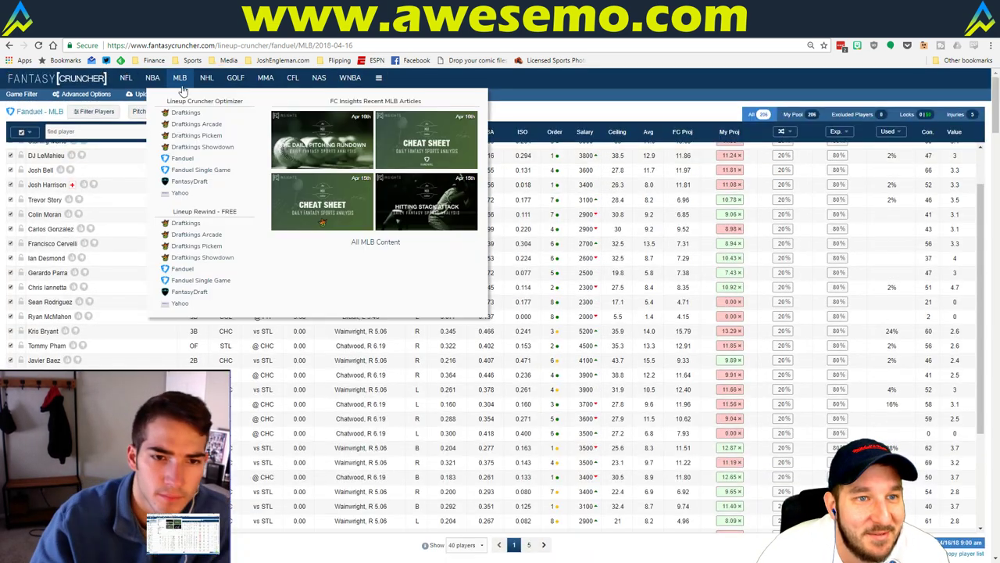
click(182, 158)
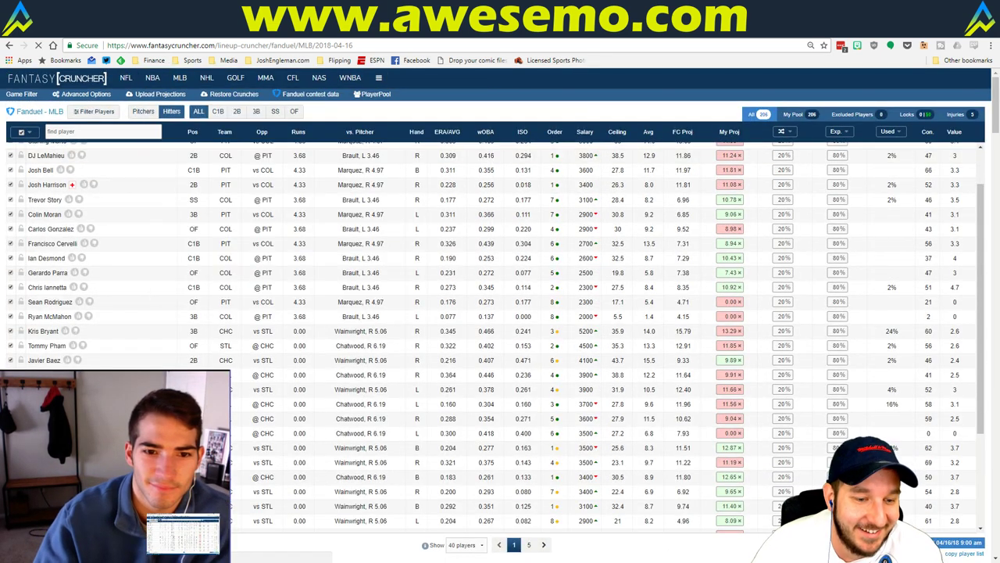
Switch to Excel and clear the previously copied projections from columns Q to S beside the all-player projections pivot table
key(alt+Tab)
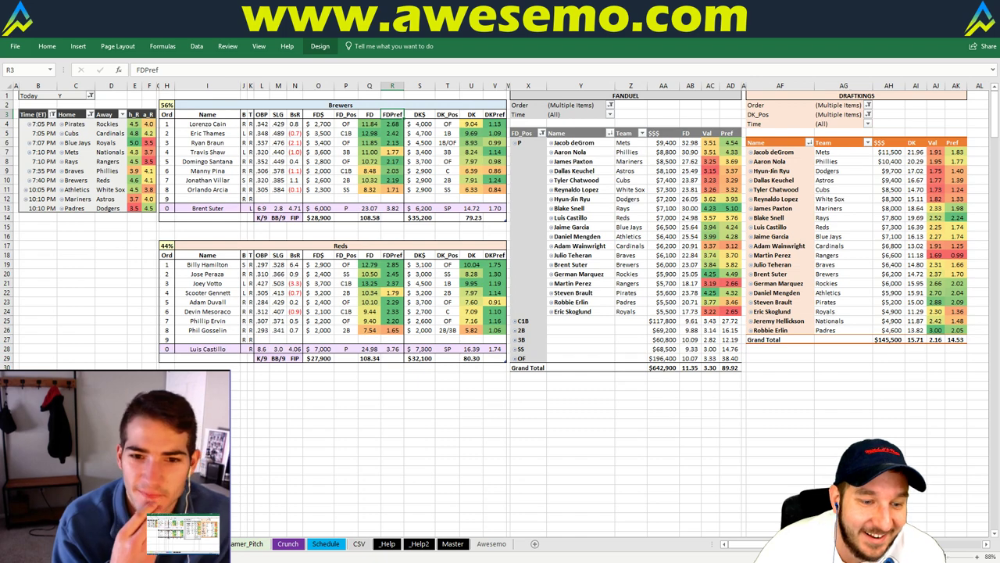
key(ctrl+Page_Down)
drag(526, 85, 593, 85)
key(Delete)
key(ctrl+Home)
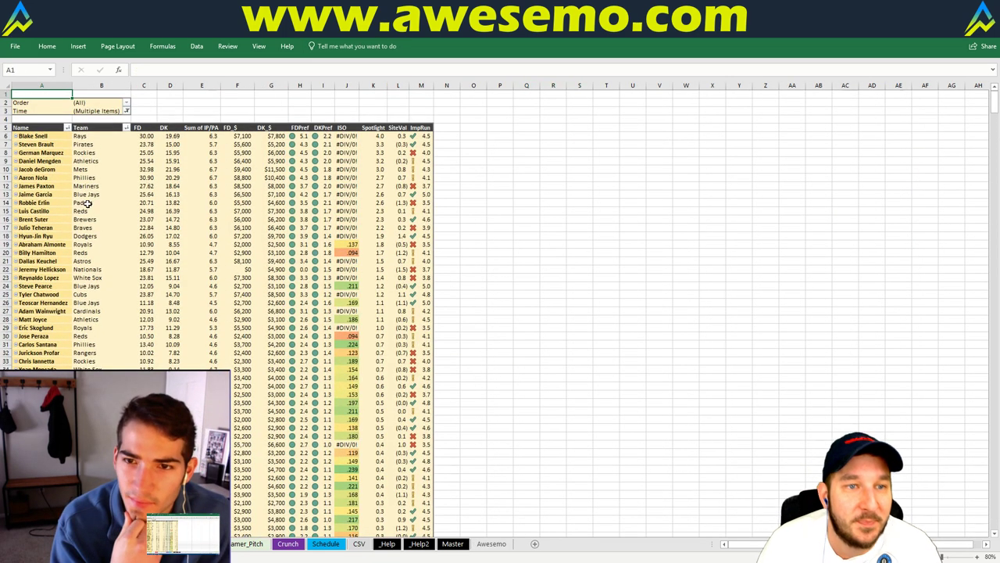
Move the DK column ahead of FD in the pivot table and paste all player names, teams and DK projections as values at Q1
click(165, 128)
drag(159, 130, 135, 133)
drag(84, 166, 86, 539)
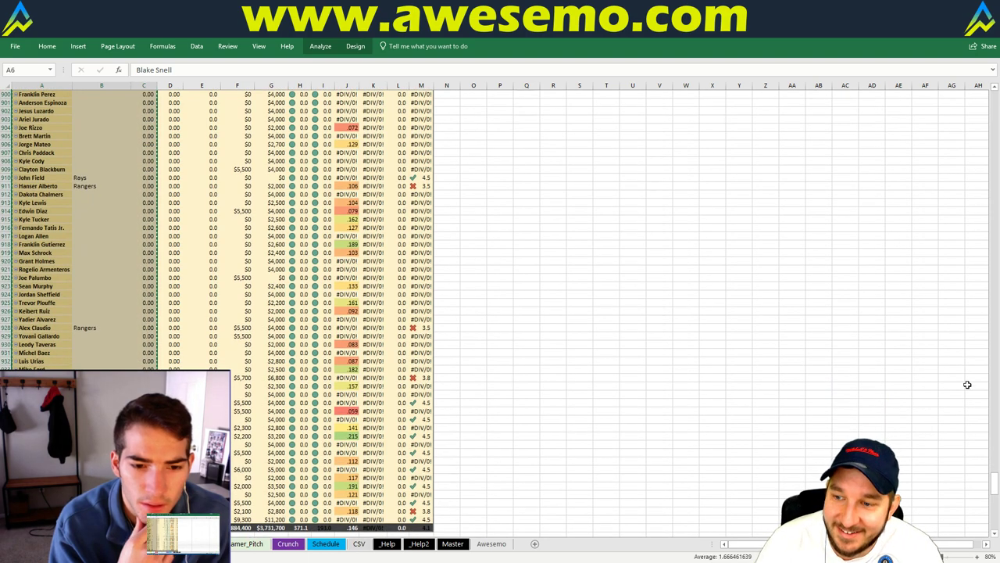
drag(993, 483, 994, 100)
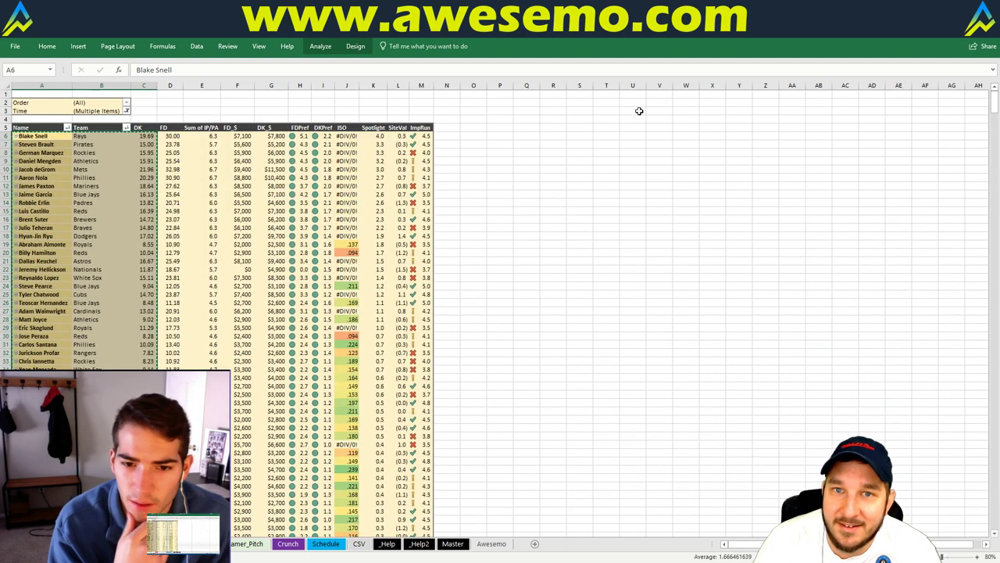
right_click(526, 90)
click(564, 138)
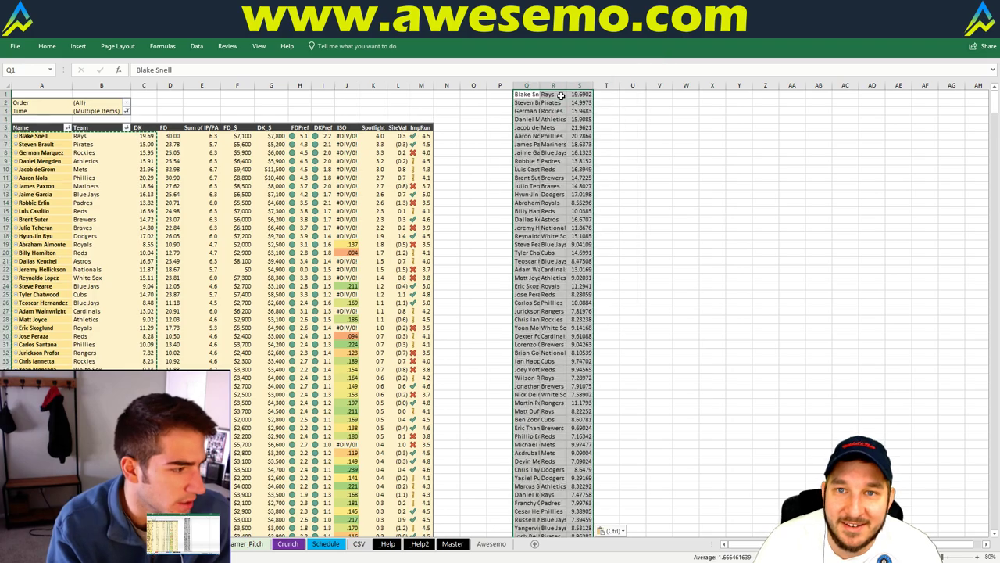
Delete the team column from the pasted list and copy all player names with their DK projections
right_click(557, 85)
click(613, 183)
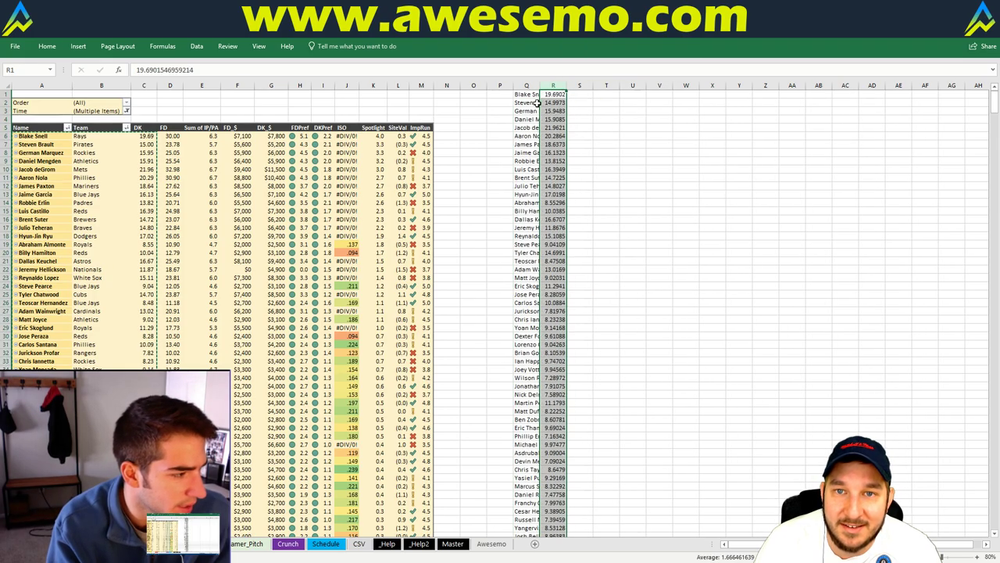
drag(529, 94, 539, 519)
key(ctrl+c)
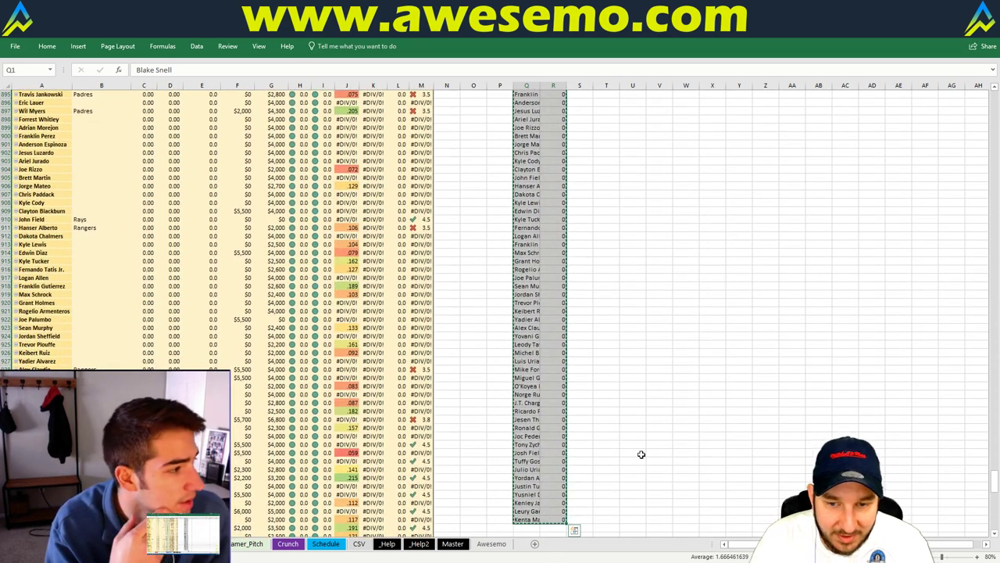
Switch to FantasyCruncher, upload the copied projections for MLB DraftKings 2018-04-16 and dismiss the player errors
key(alt+Tab)
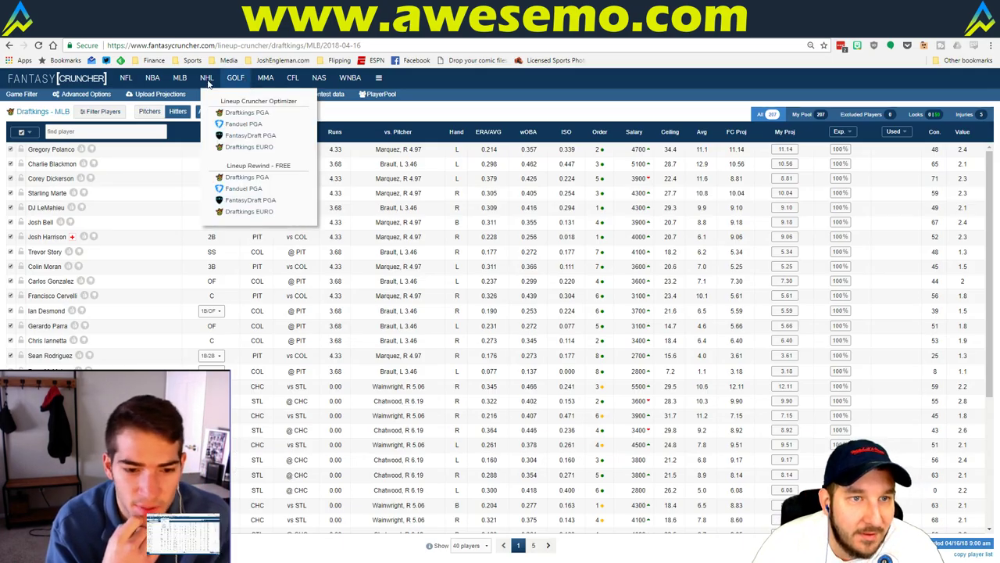
mouse_move(104, 94)
click(156, 95)
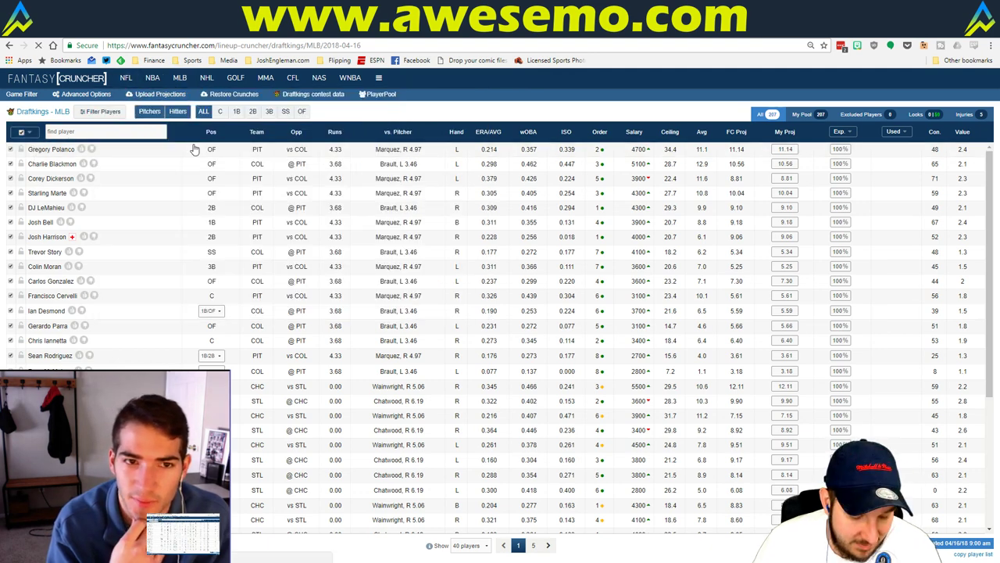
click(289, 179)
key(ctrl+v)
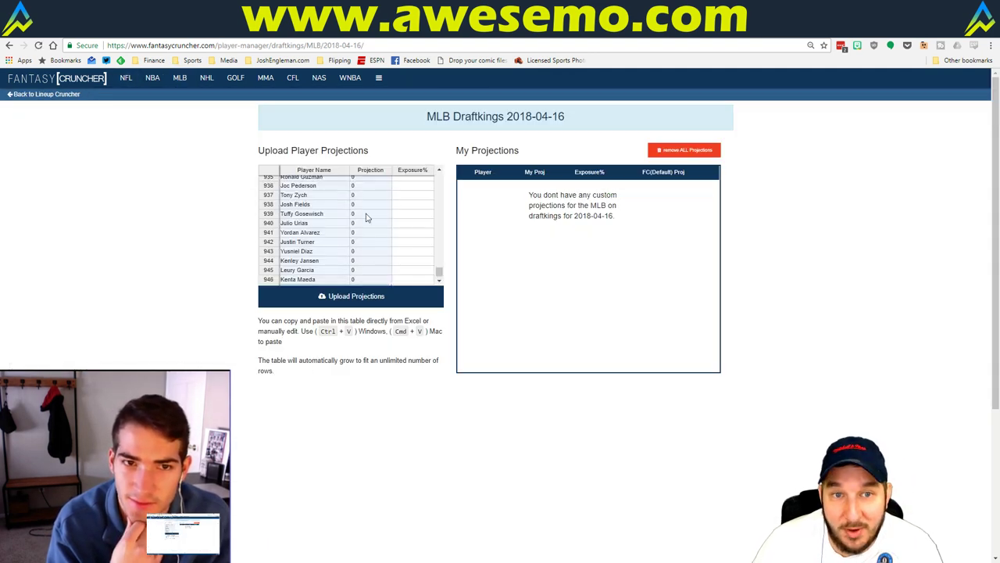
click(393, 299)
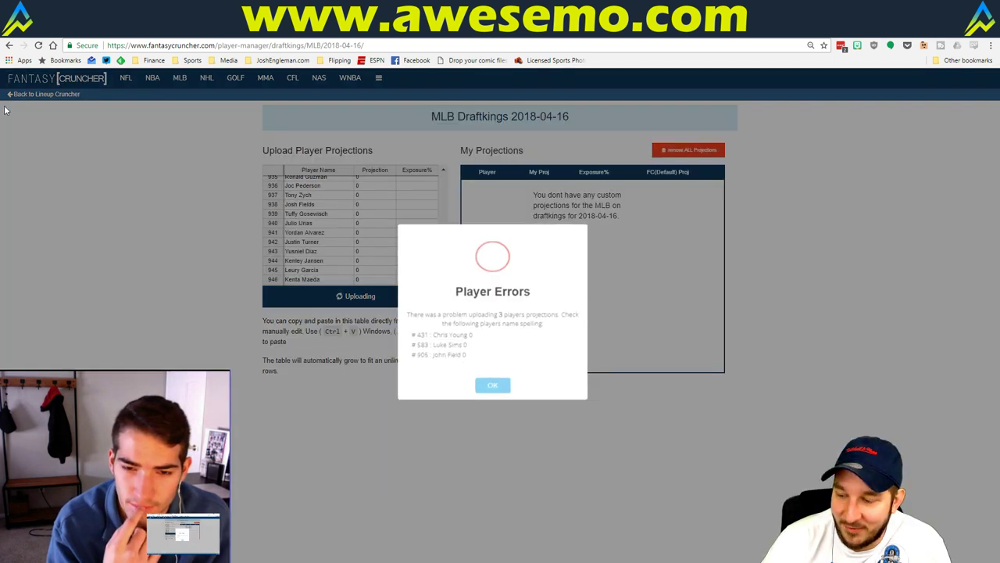
click(495, 390)
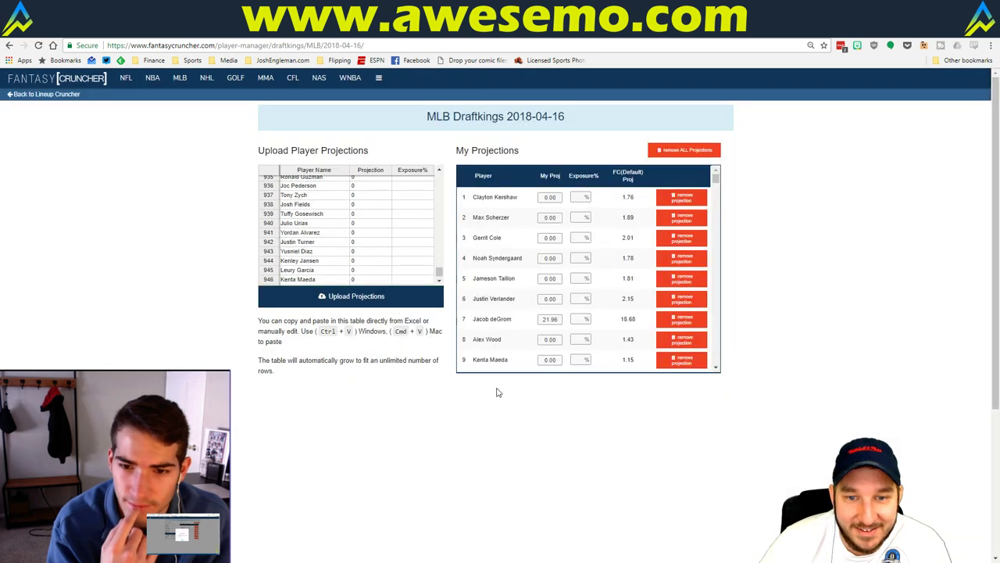
Return to the DraftKings lineup cruncher and add two team stacks, one of 4 players and one of 3 players, with all teams included
click(56, 96)
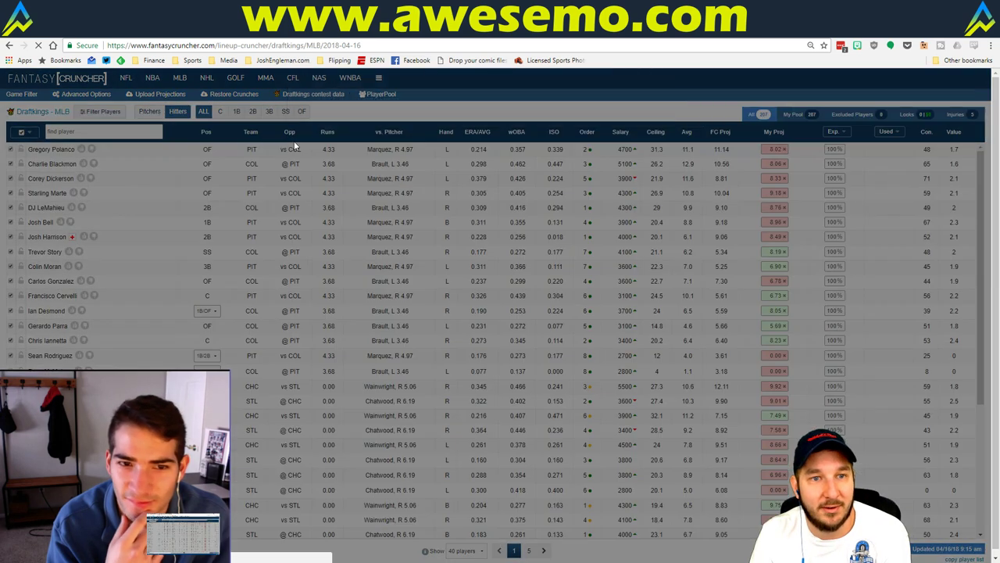
click(457, 125)
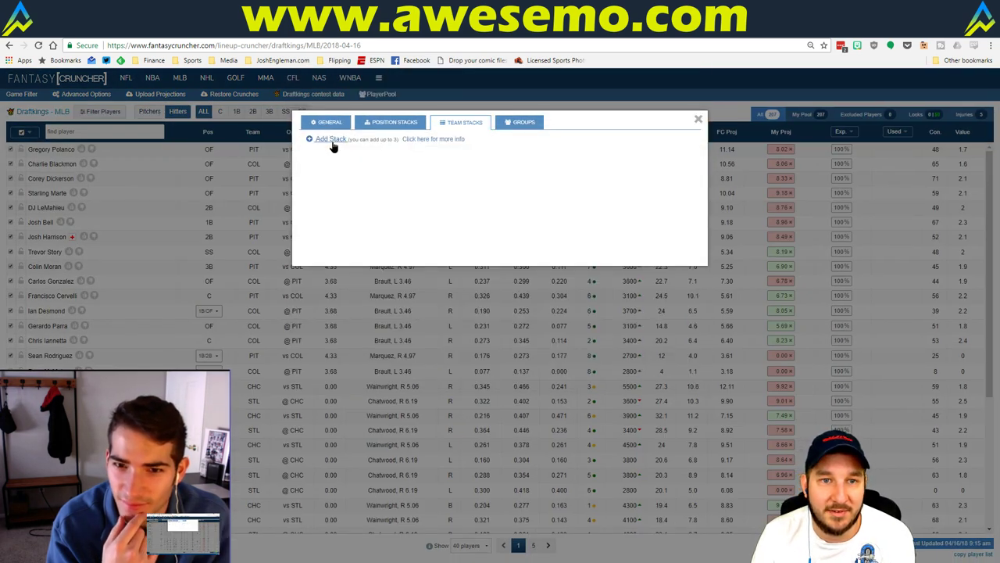
double_click(332, 141)
click(378, 172)
click(372, 206)
click(569, 174)
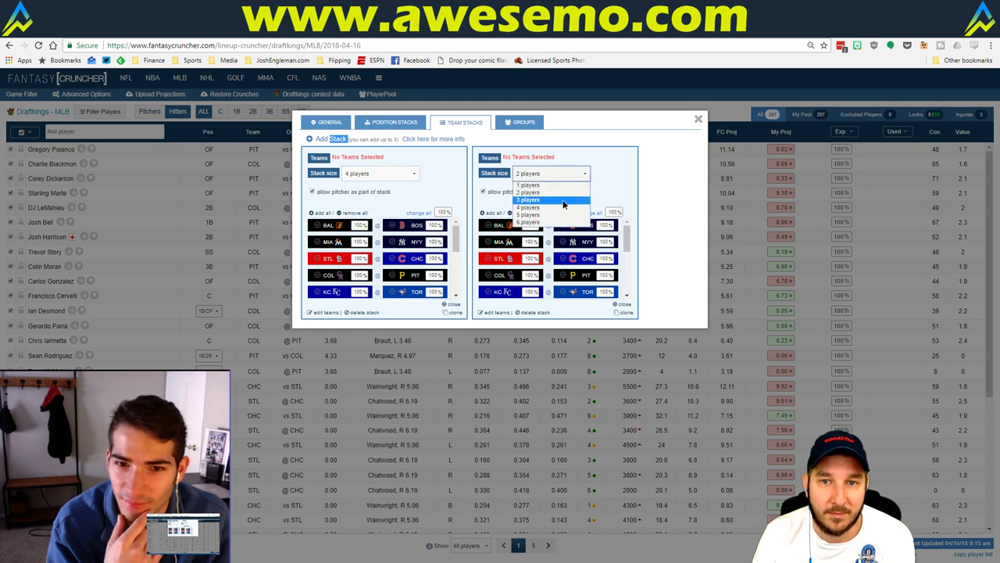
click(564, 200)
click(320, 213)
click(493, 213)
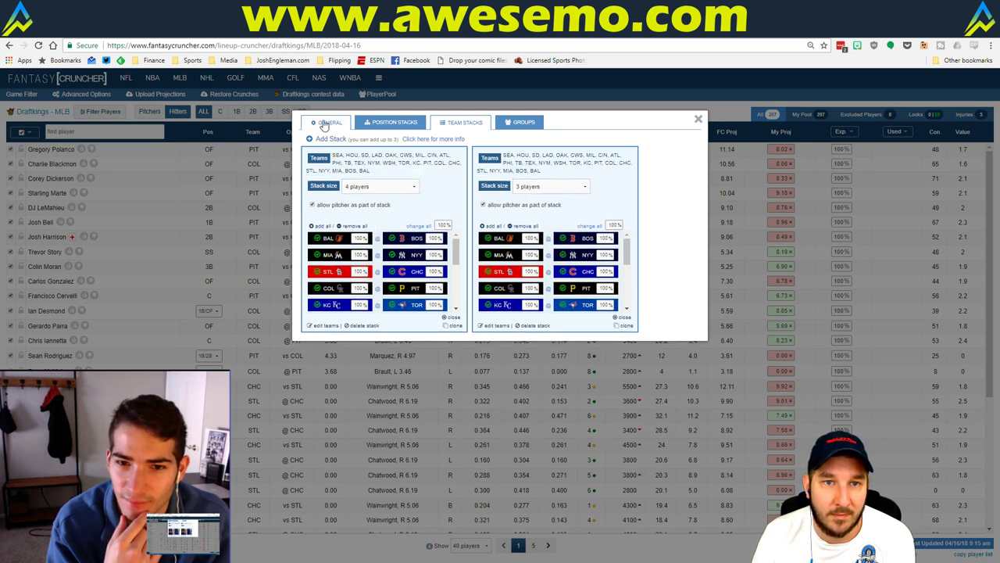
Apply 20% randomness and an 80% global exposure, set to Each, to all players, and close the advanced options
click(325, 125)
click(382, 358)
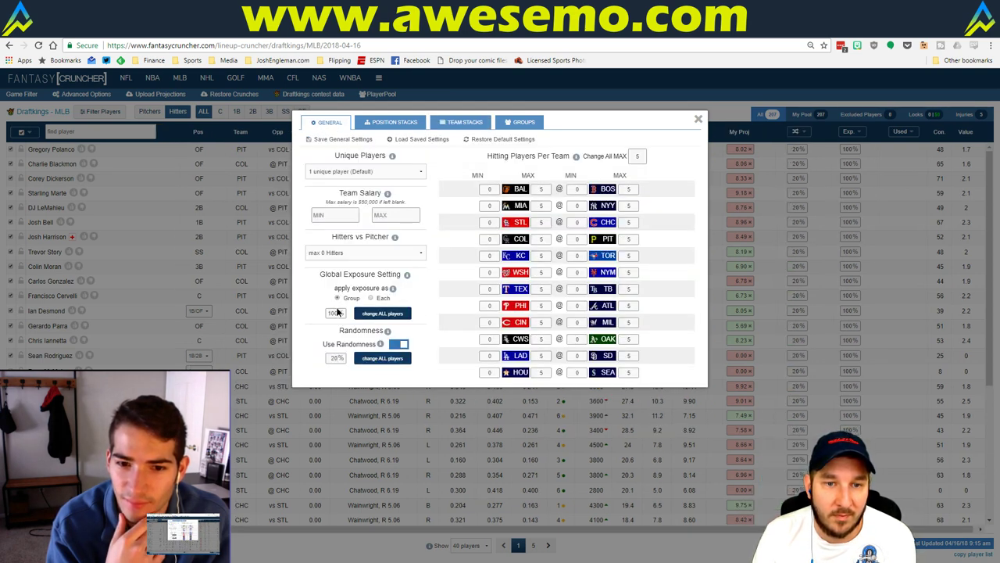
text(80)
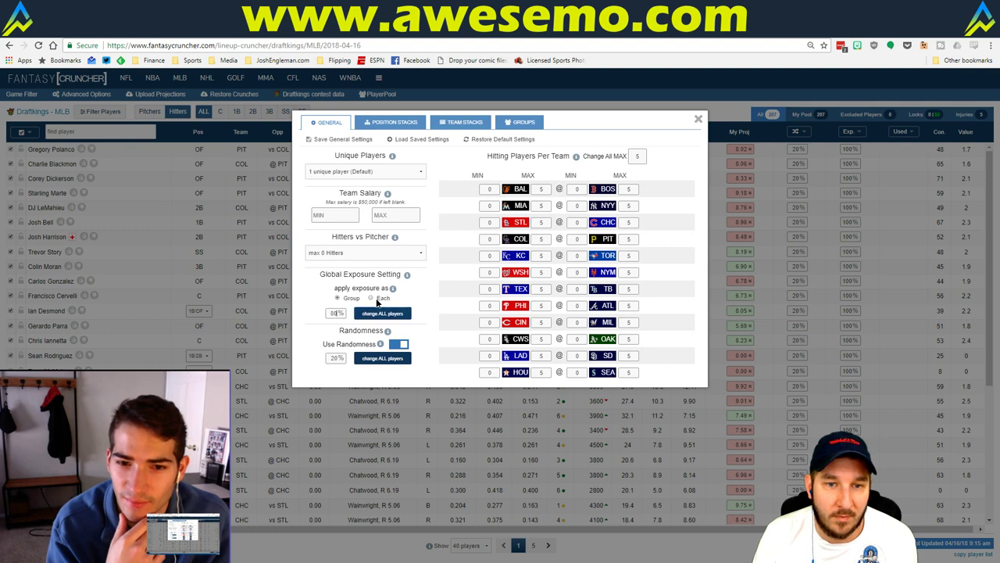
click(372, 298)
click(382, 314)
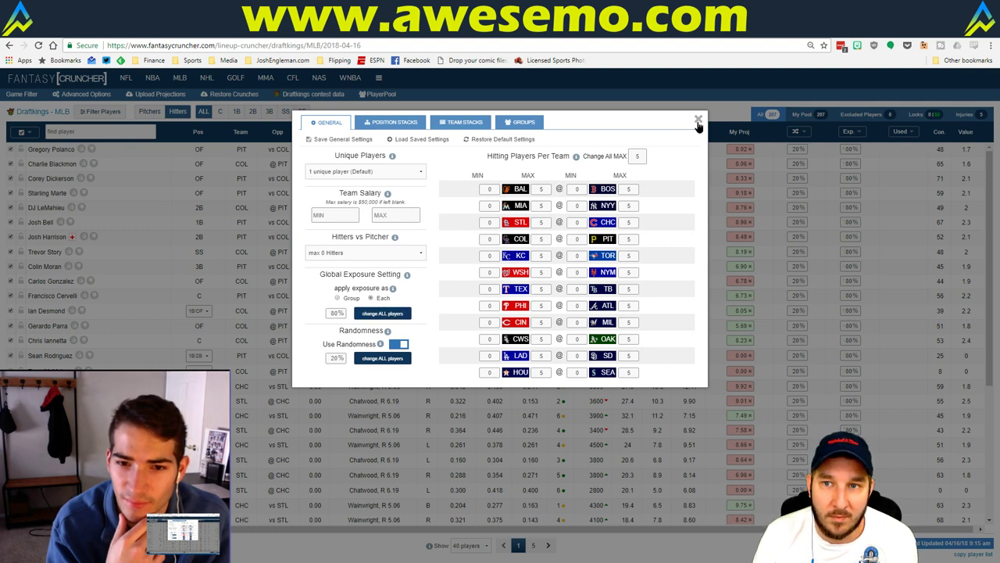
click(698, 121)
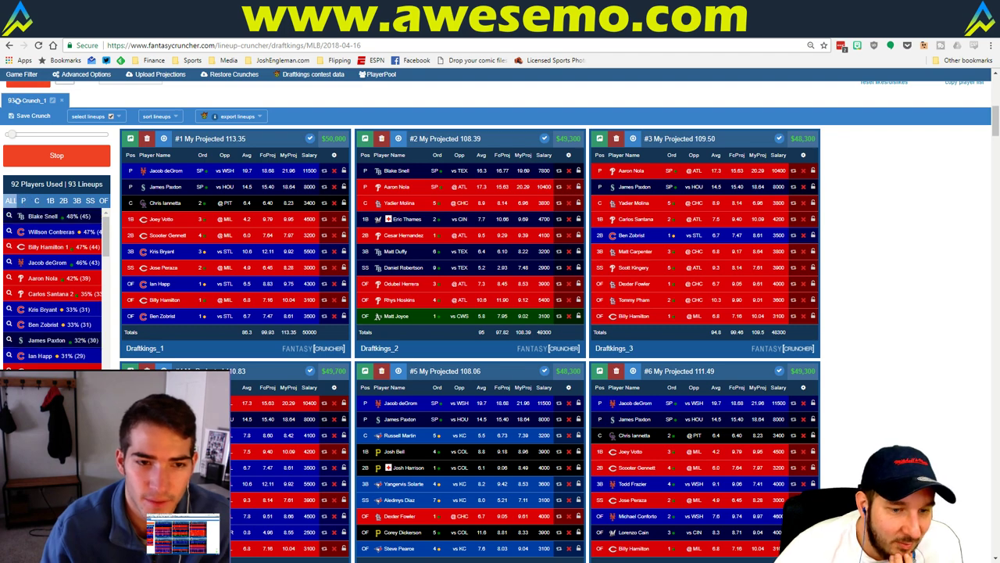
Check the matchup sheet in Excel, return to the DraftKings crunch and show only the pitchers used in its lineups
key(alt+Tab)
key(ctrl+Page_Up)
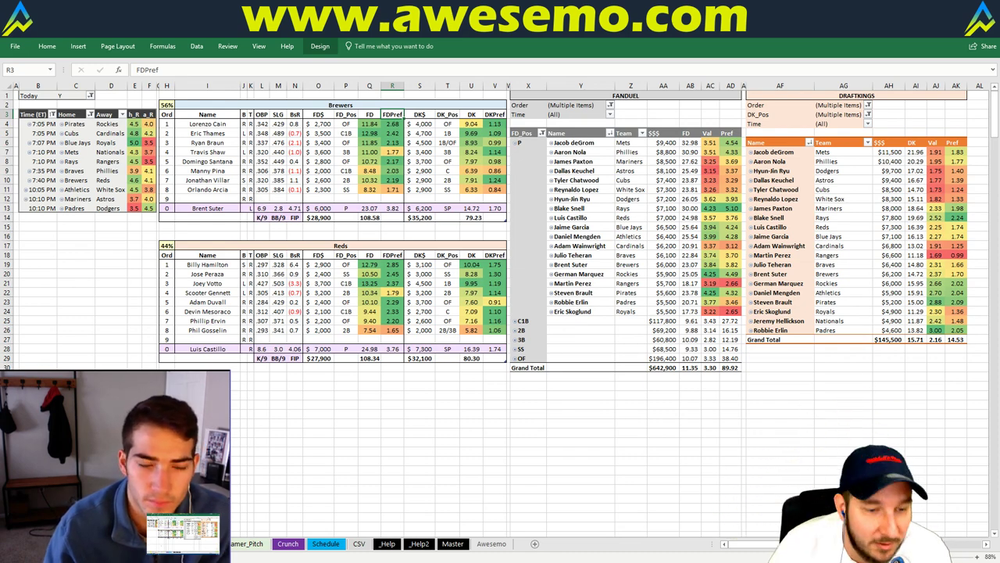
key(alt+Tab)
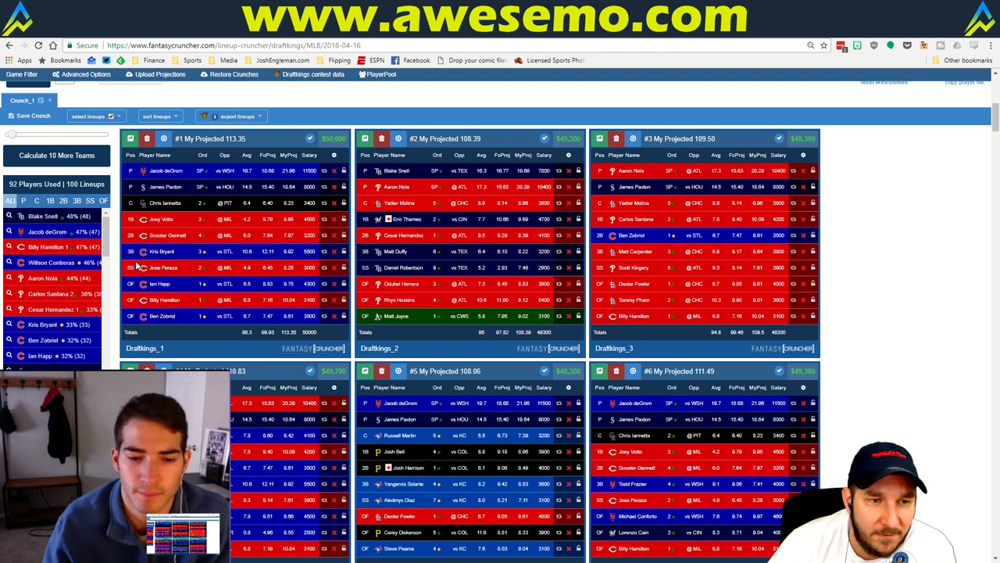
click(25, 201)
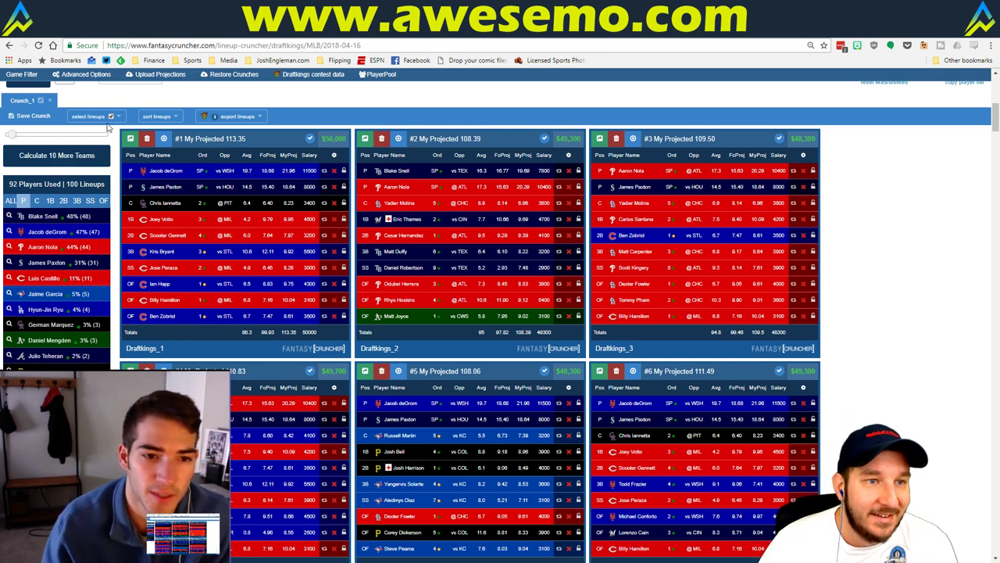
List all players used, filter the lineups to those including Jacob deGrom, and show only the pitchers paired with him
click(10, 200)
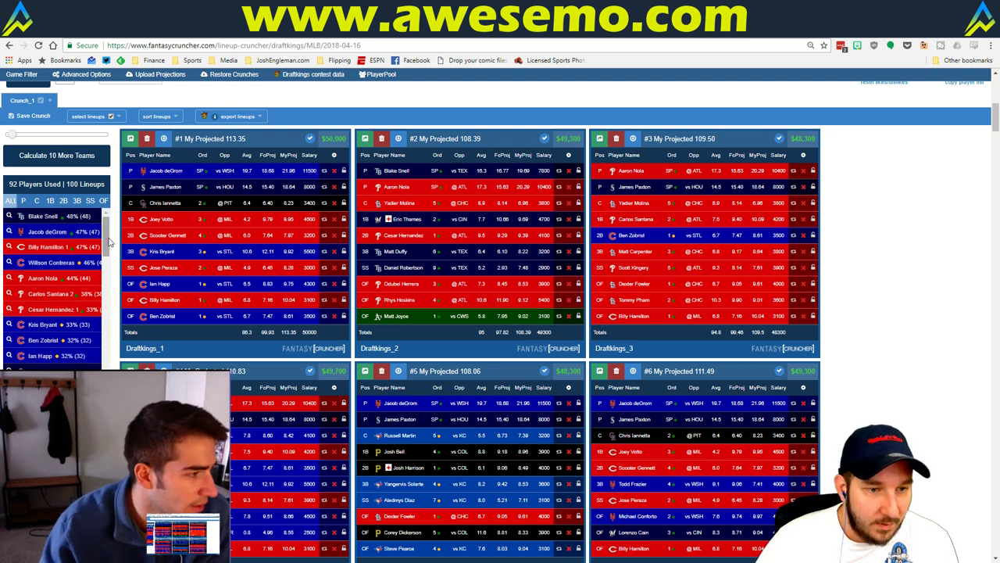
mouse_move(109, 243)
mouse_down()
mouse_move(110, 265)
mouse_move(107, 245)
mouse_up()
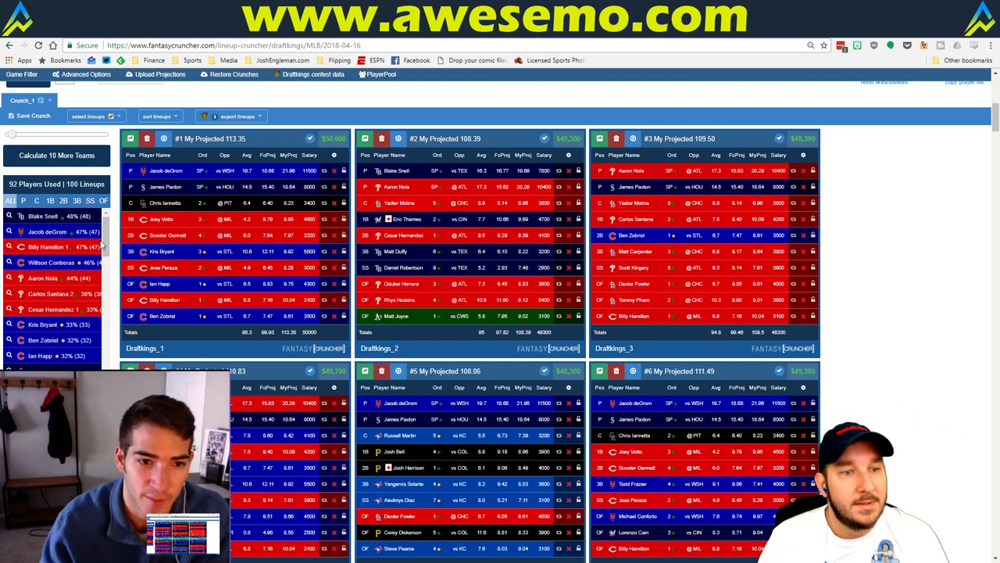
click(9, 232)
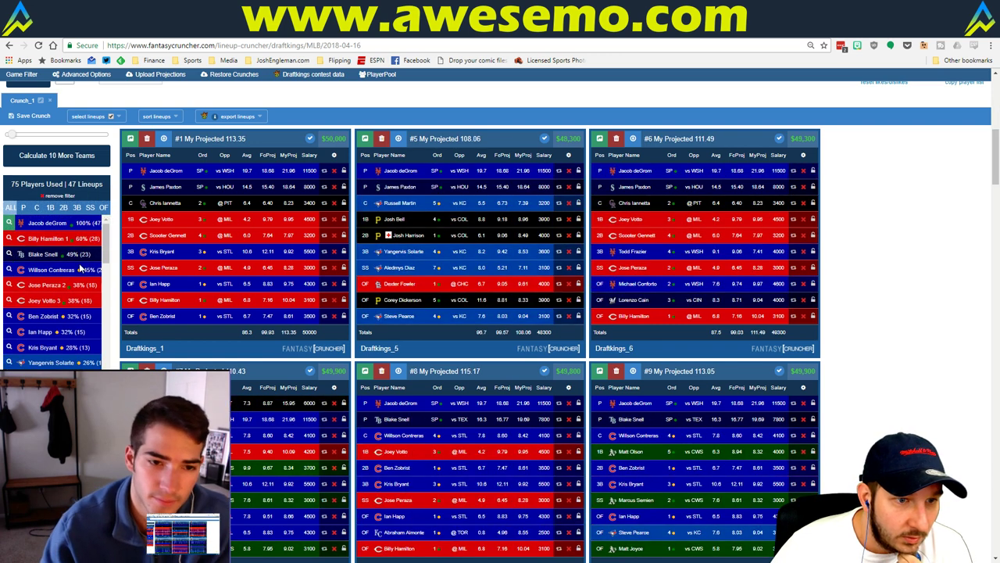
click(23, 208)
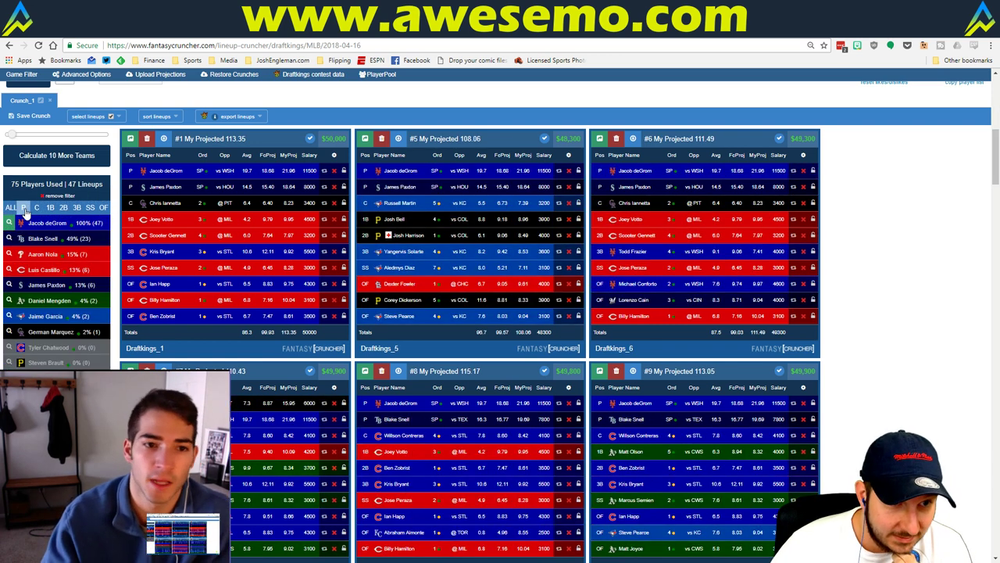
Narrow the filter to lineups that also include James Paxton and review the deGrom–Paxton lineups
click(10, 285)
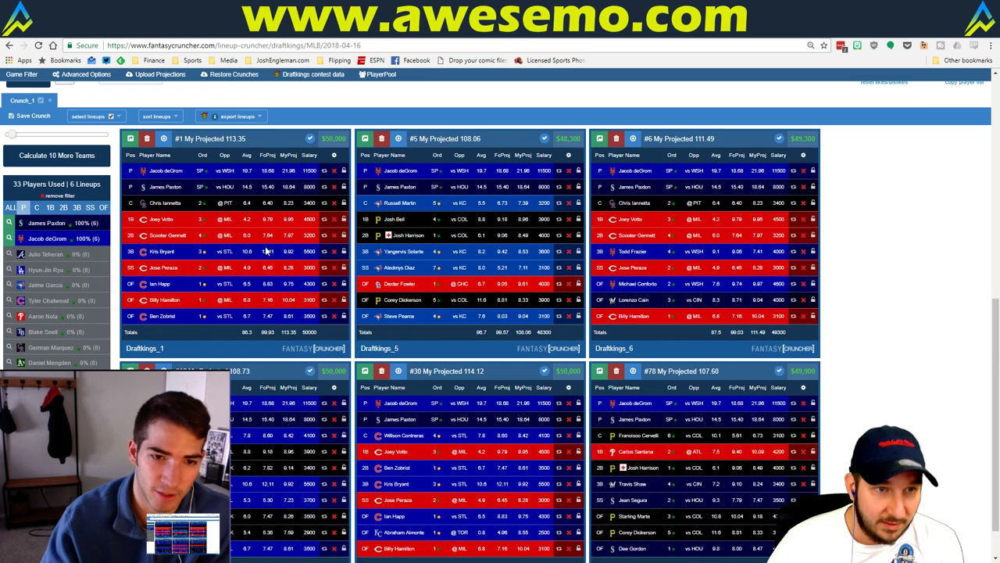
scroll(186, 147, up, 1)
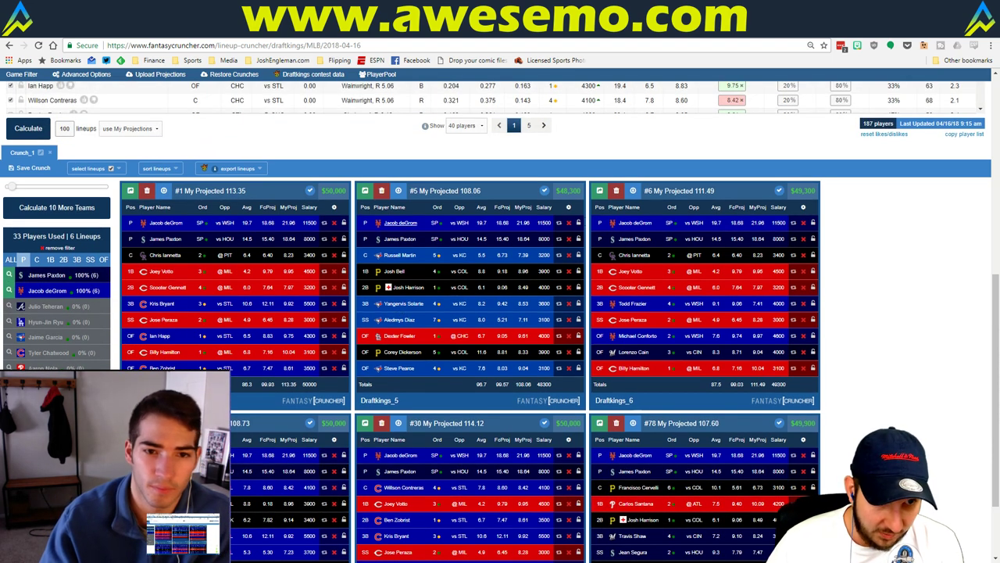
scroll(873, 289, down, 2)
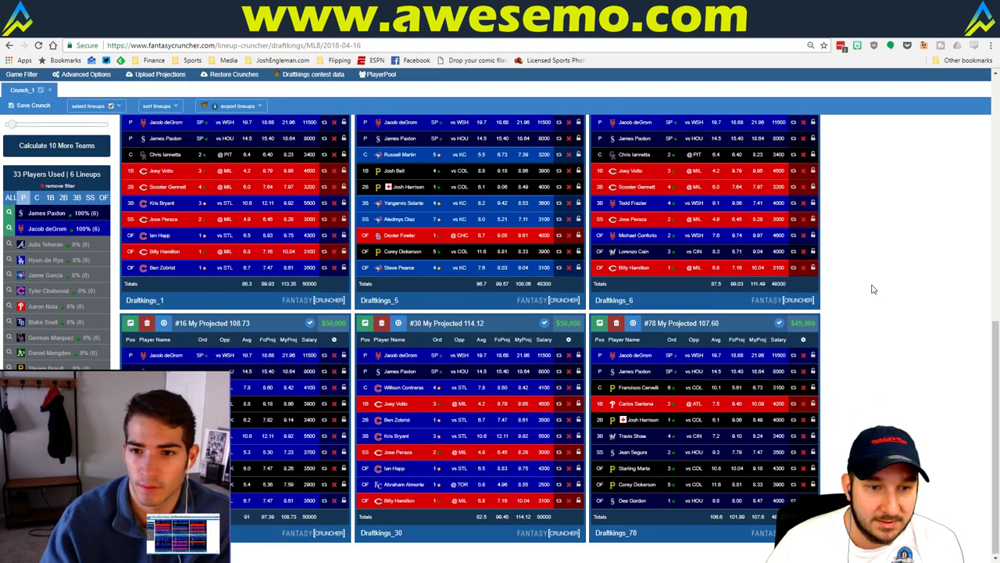
scroll(873, 289, up, 1)
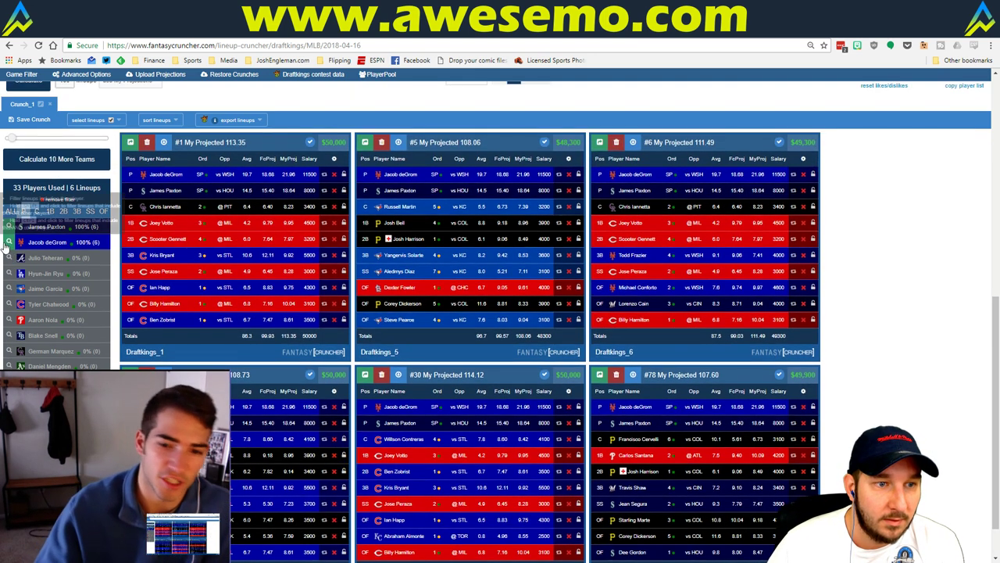
Clear the pitcher filter, view only the lineups including Luis Castillo, and remove that filter again
click(60, 201)
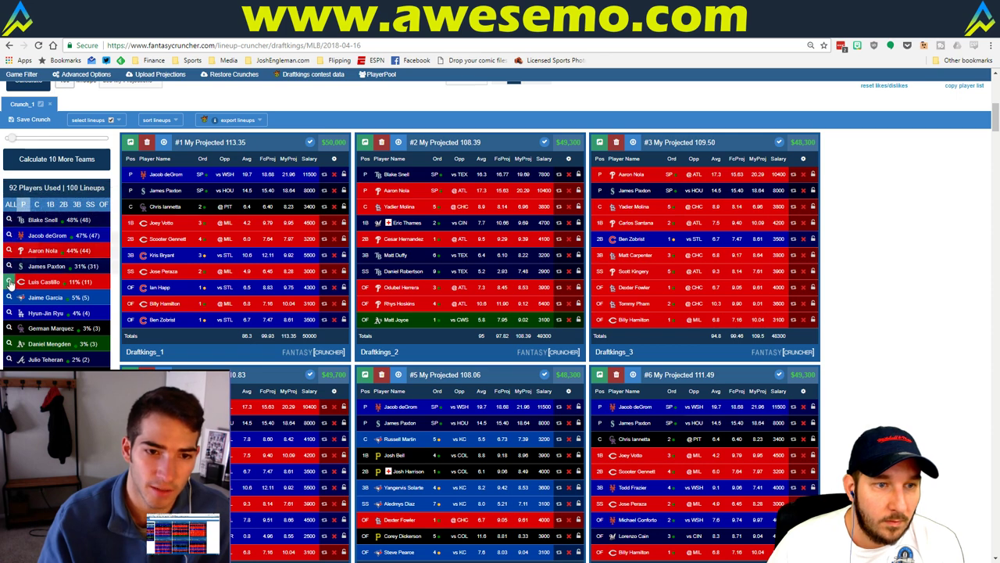
click(9, 282)
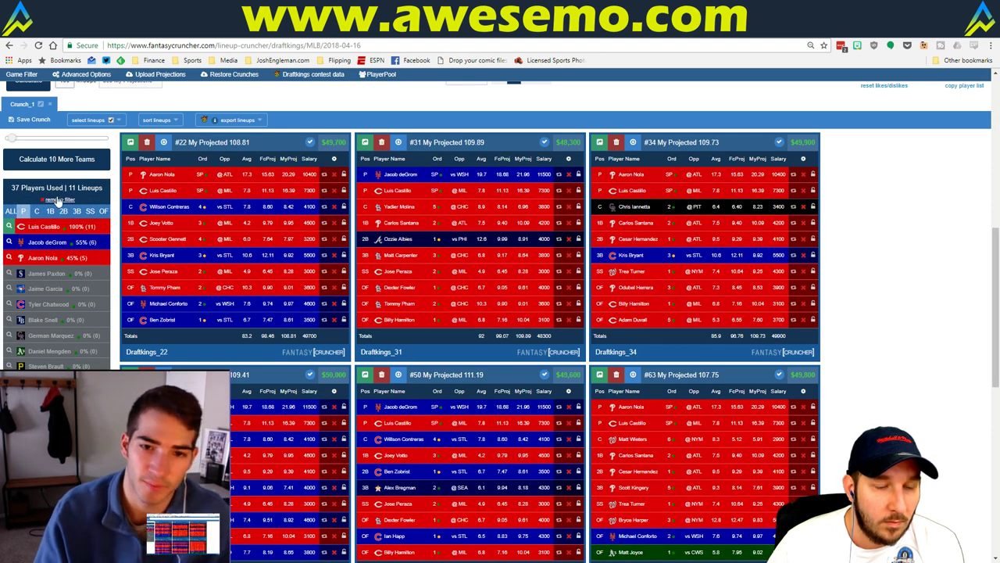
click(57, 200)
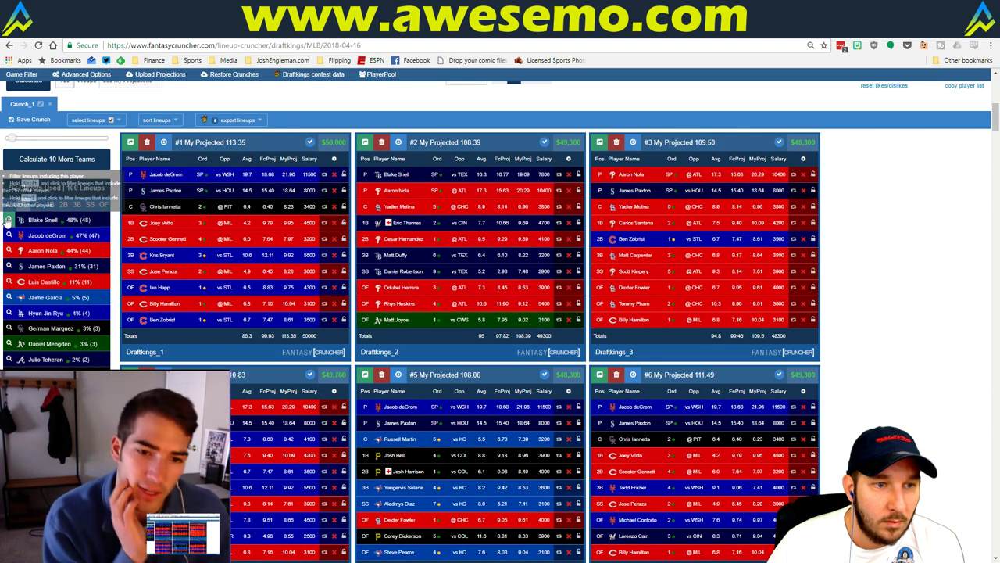
Filter the lineups to those pairing Blake Snell with Jacob deGrom and examine their hitters and stacks
click(9, 221)
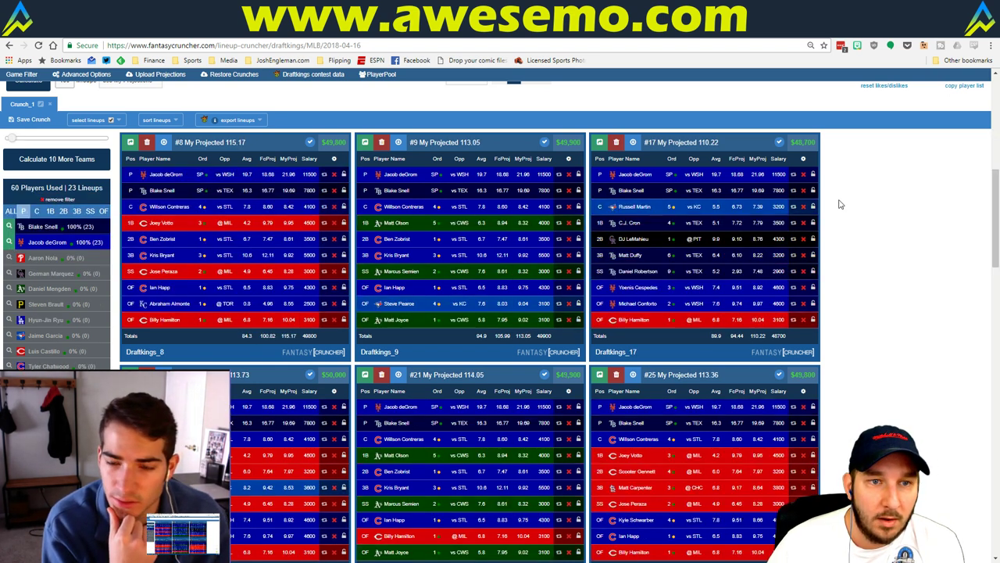
scroll(854, 186, down, 1)
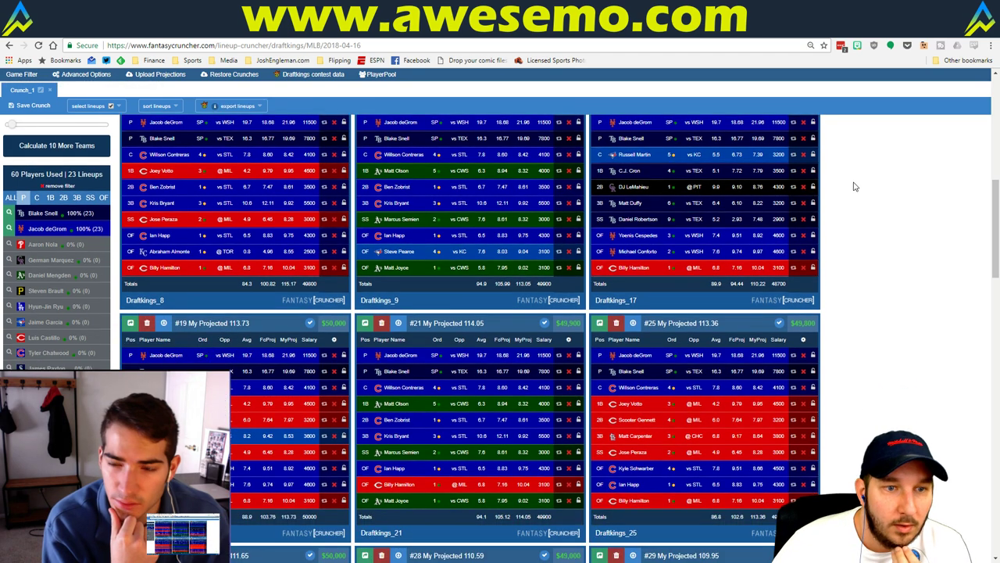
scroll(547, 219, up, 1)
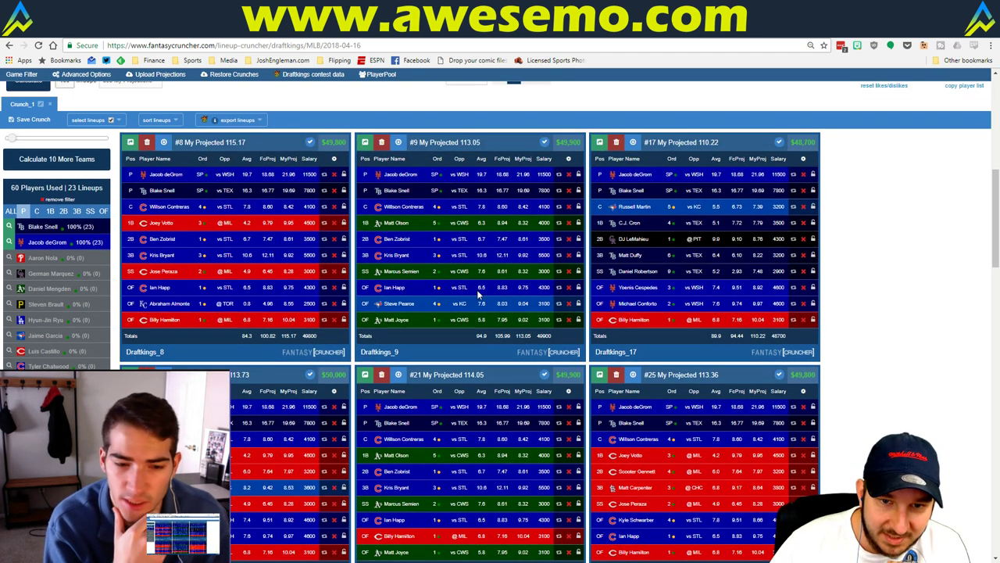
scroll(941, 231, down, 1)
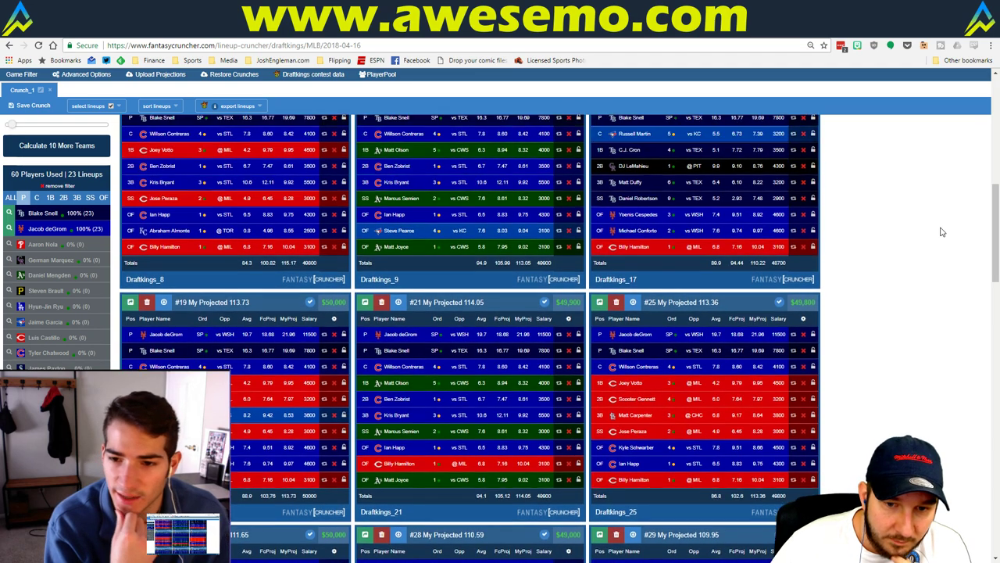
scroll(942, 231, up, 1)
scroll(942, 231, down, 1)
scroll(942, 231, up, 5)
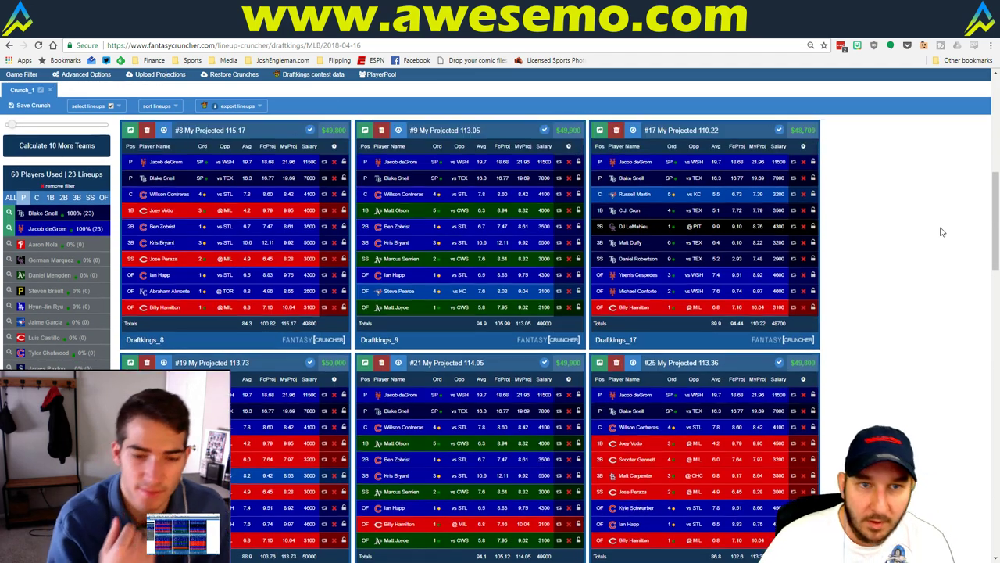
Switch to the matchup workbook in Excel and review the Brewers–Reds matchup alongside the FanDuel and DraftKings pitcher tables
click(284, 422)
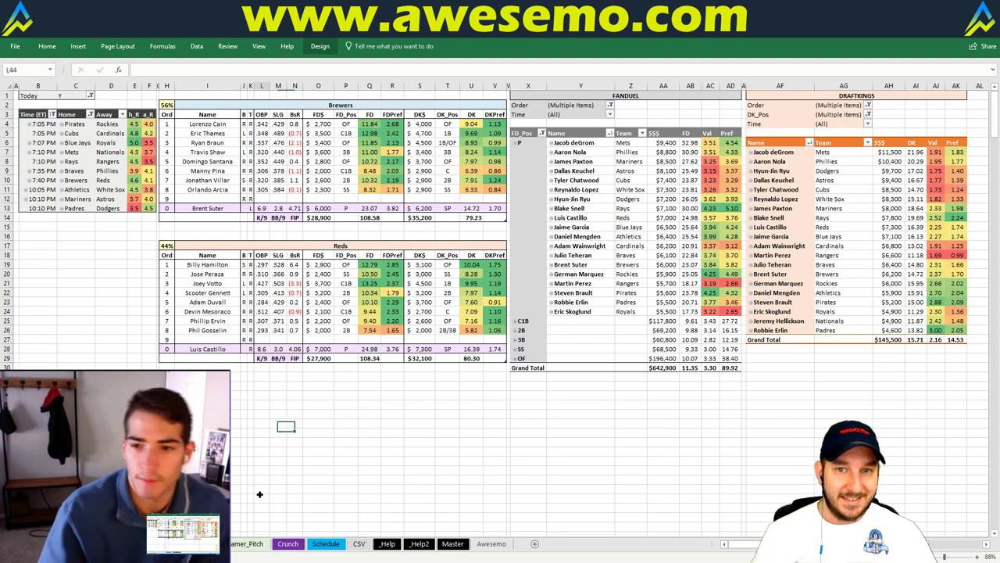
click(261, 492)
click(317, 383)
click(317, 377)
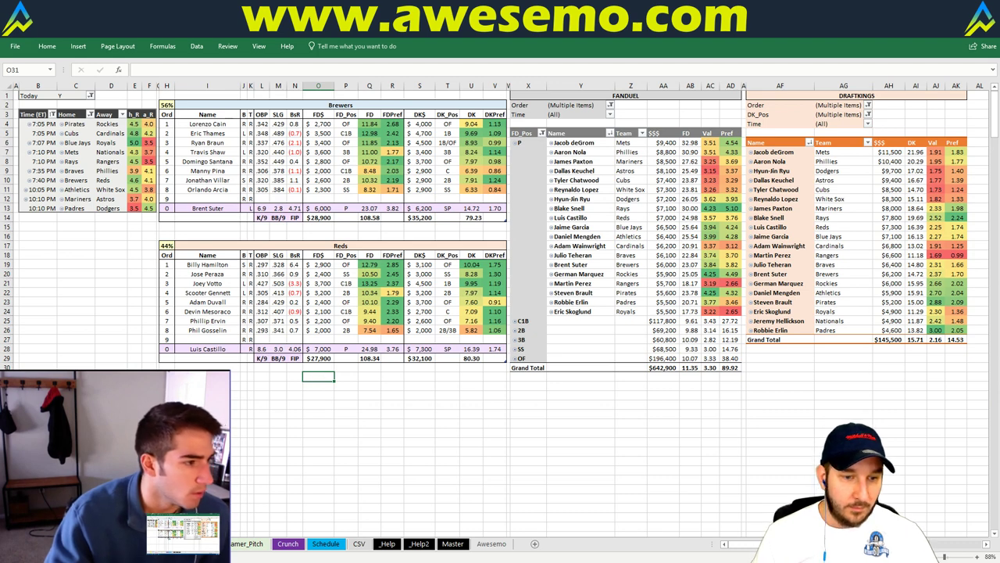
click(449, 403)
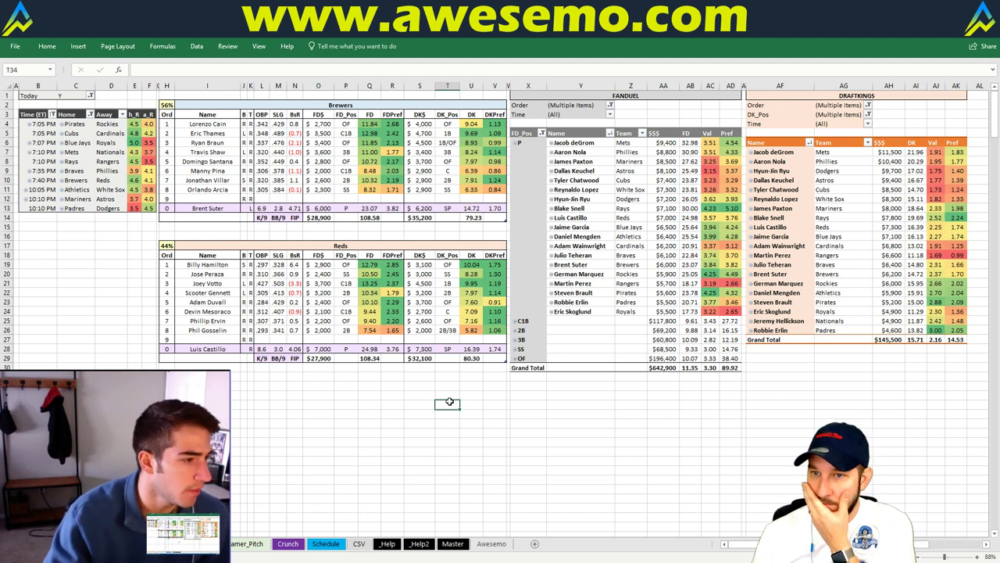